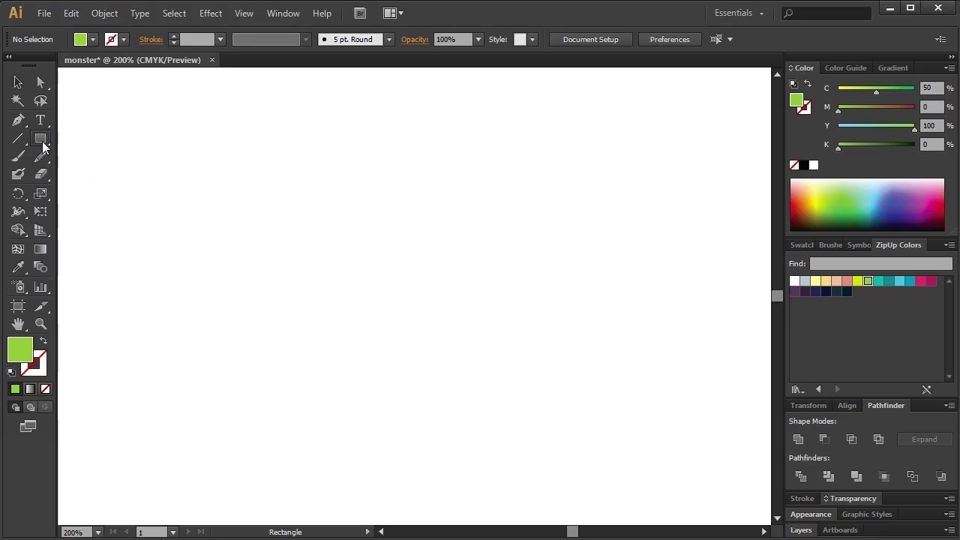
Draw a tall green rounded rectangle, about 82.5 by 122.5 pt, as the body
drag(41, 140, 82, 155)
drag(229, 176, 352, 358)
Shorten the body by raising its bottom anchor points
click(40, 82)
drag(355, 324, 229, 388)
key(Up)
key(Up)
key(Up)
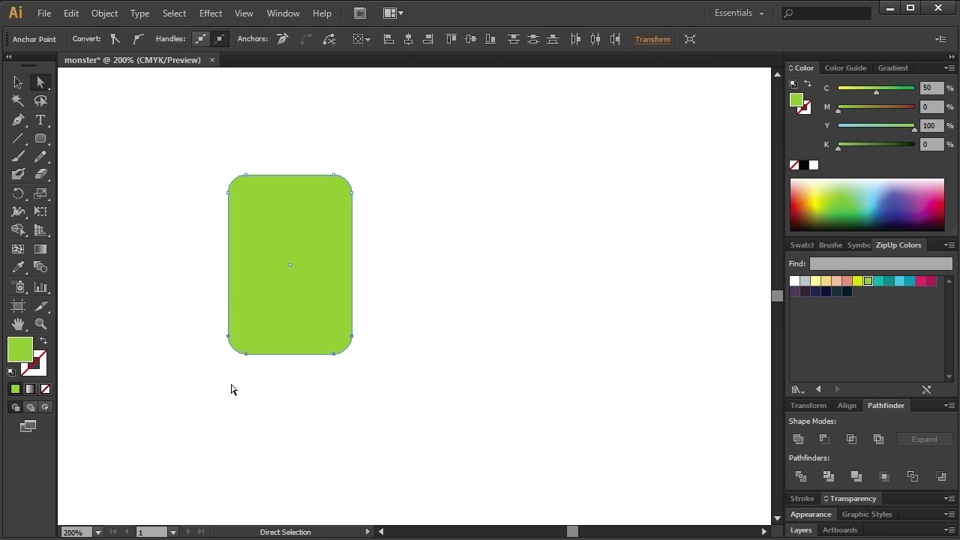
key(Up)
key(Up)
key(Up)
key(Up)
key(Up)
key(Up)
key(Up)
key(Up)
key(Up)
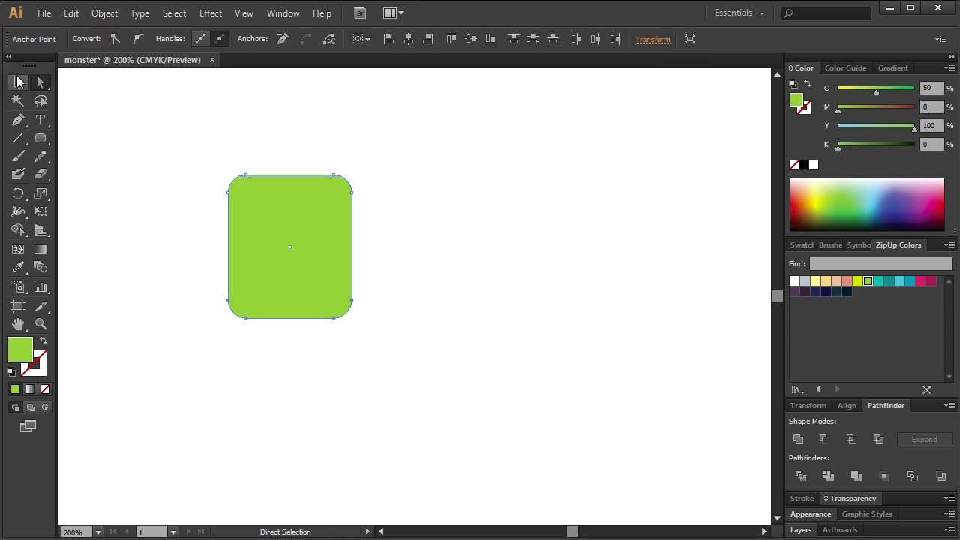
click(85, 132)
Draw a small rounded-rectangle left leg and copy it to the body's bottom right
click(41, 138)
drag(227, 278, 265, 337)
key(v)
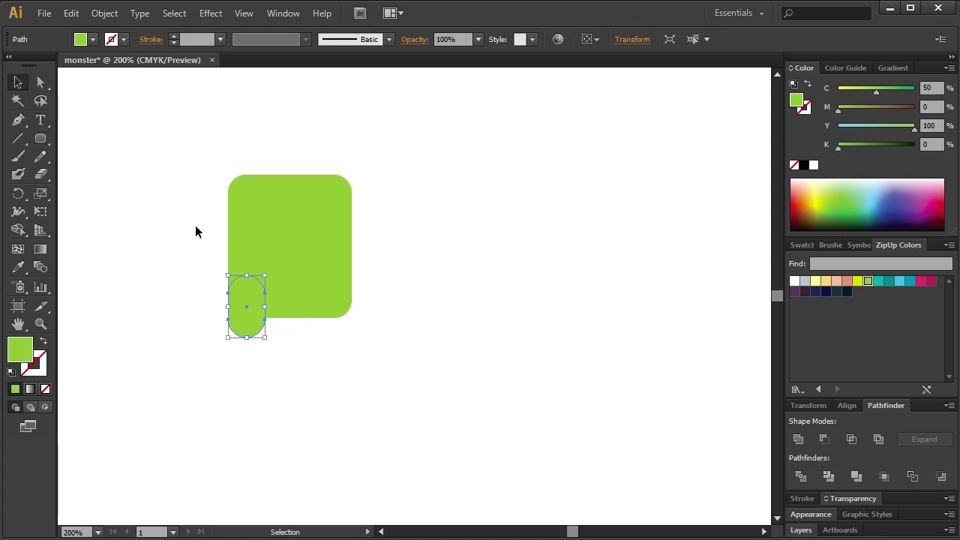
drag(256, 317, 345, 330)
click(385, 353)
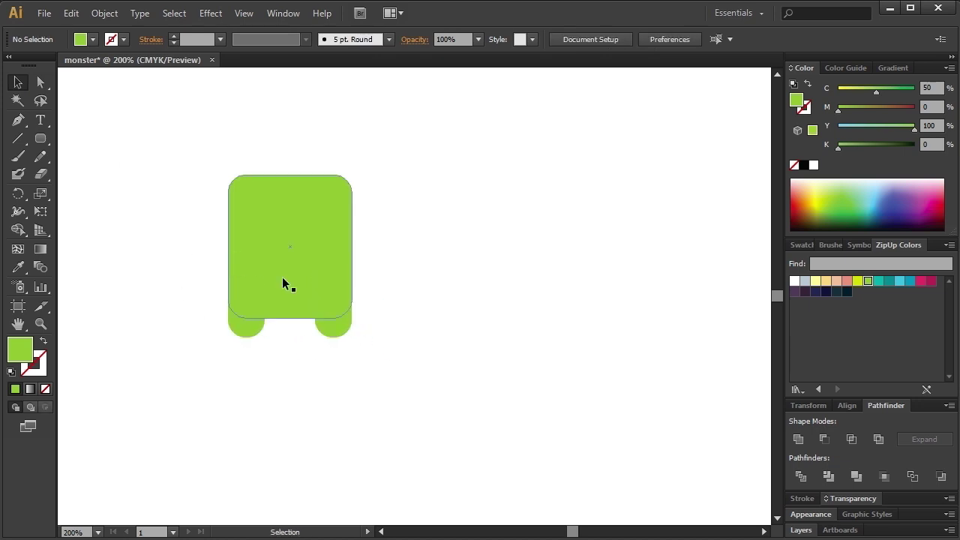
click(251, 325)
shift+click(345, 330)
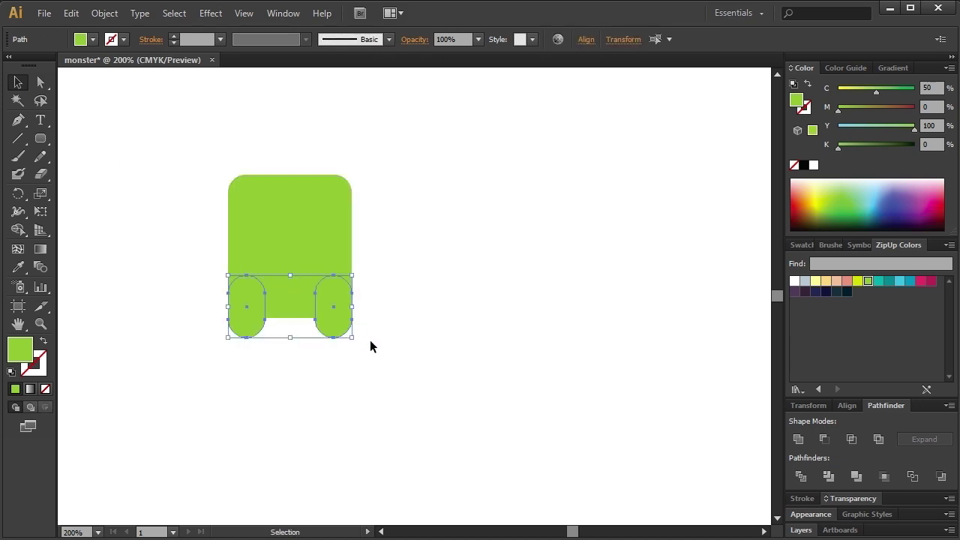
click(372, 345)
Rotate a leg copy horizontal and place it as an arm on the body's left side
click(254, 336)
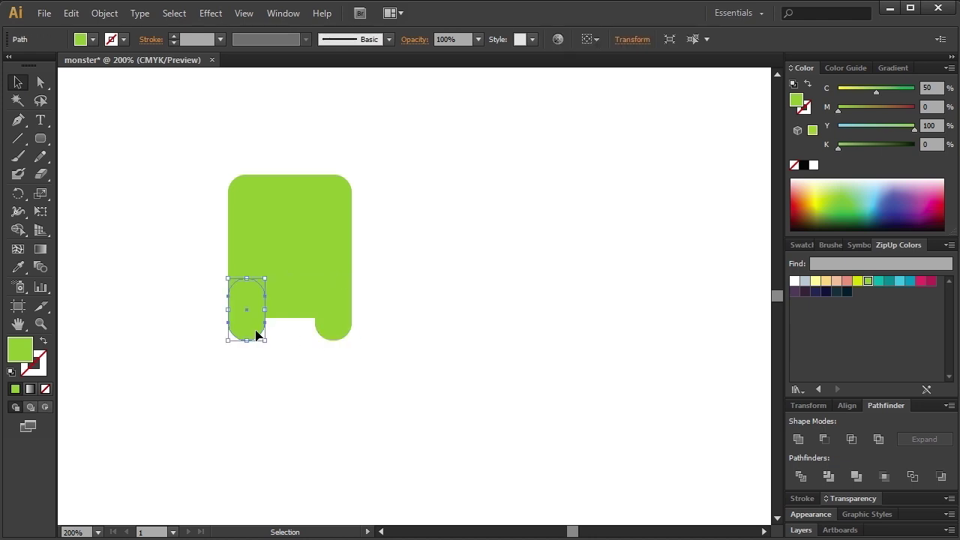
drag(289, 289, 307, 335)
click(307, 334)
drag(222, 314, 208, 270)
click(190, 350)
Add a small rounded thumb to the left arm and unite them into one shape
click(42, 138)
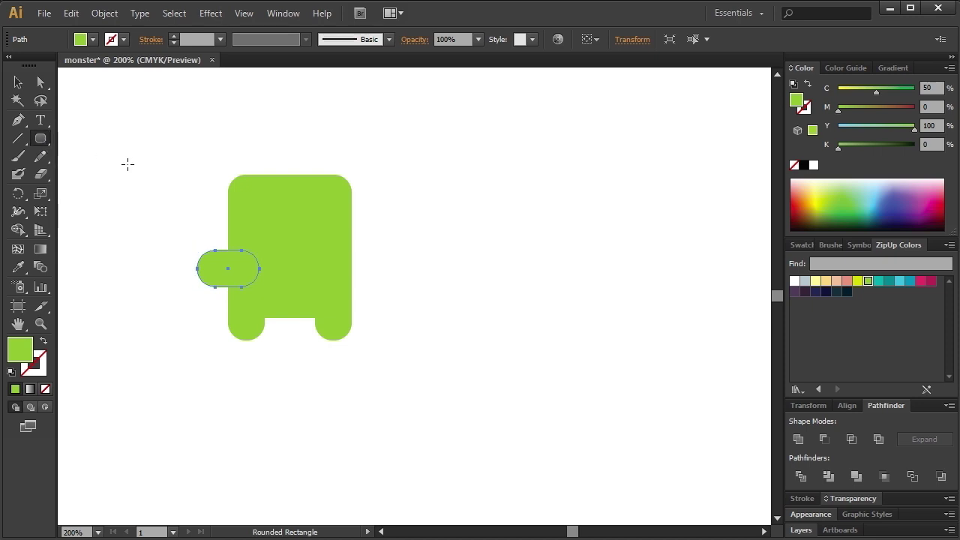
mouse_move(128, 164)
mouse_down()
mouse_move(145, 197)
mouse_move(215, 260)
mouse_up()
click(18, 82)
click(108, 199)
shift+click(198, 264)
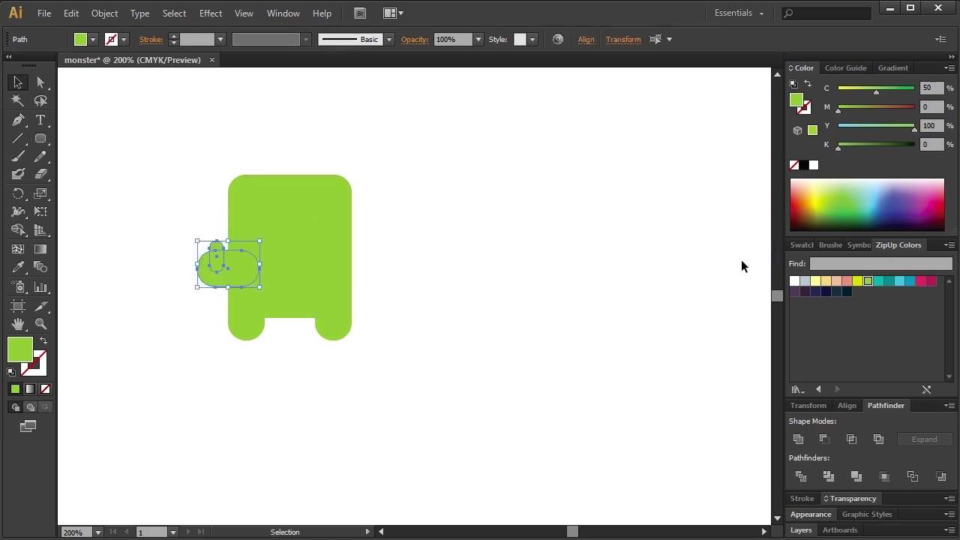
click(799, 439)
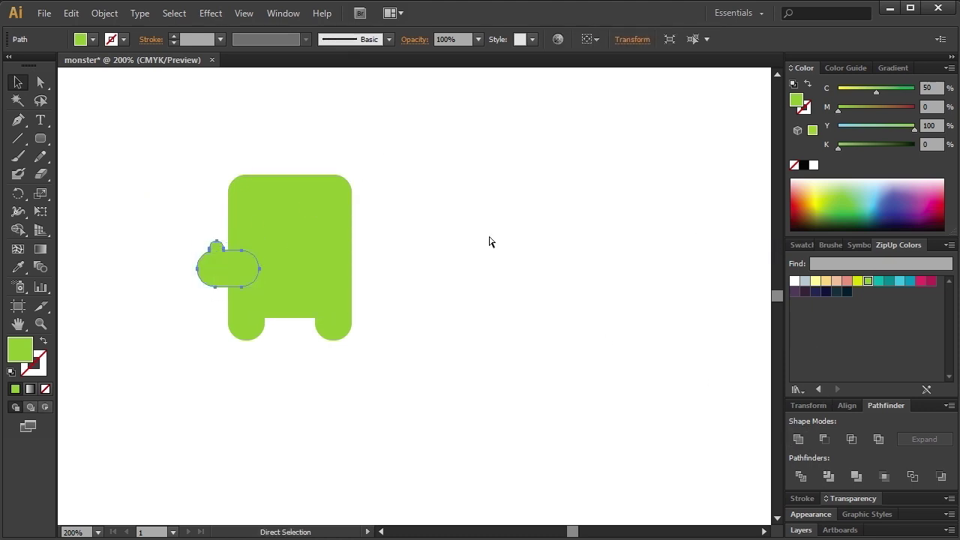
Reflect a copy of the thumbed arm onto the body's right side
right_click(239, 269)
mouse_move(284, 466)
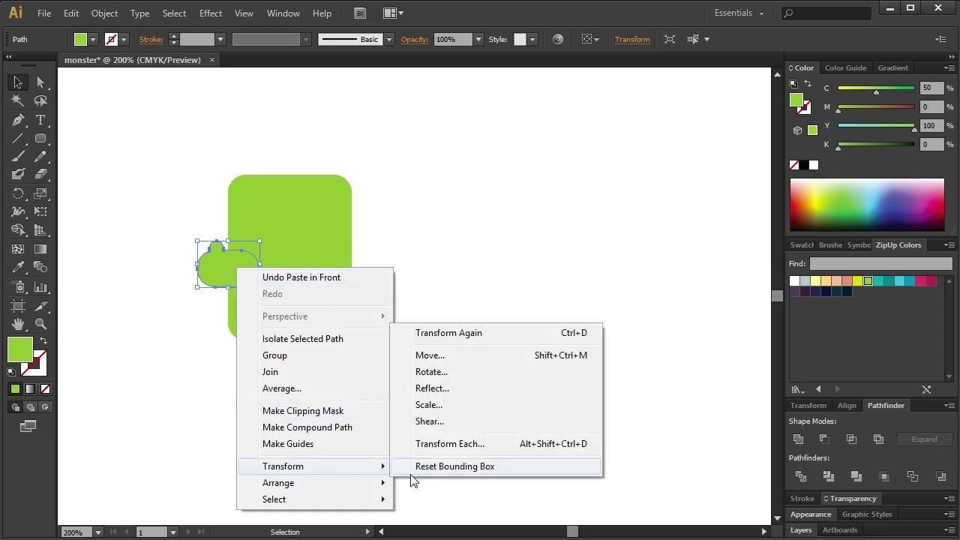
click(455, 390)
click(514, 372)
drag(242, 286, 370, 291)
shift+click(229, 276)
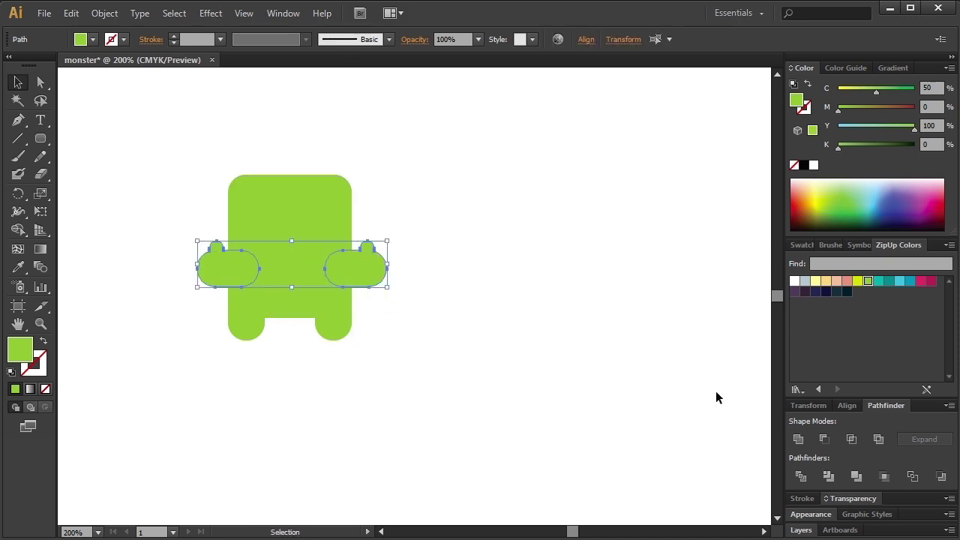
click(798, 438)
Unite the body, arms and legs into one green silhouette with Pathfinder
drag(429, 402, 214, 334)
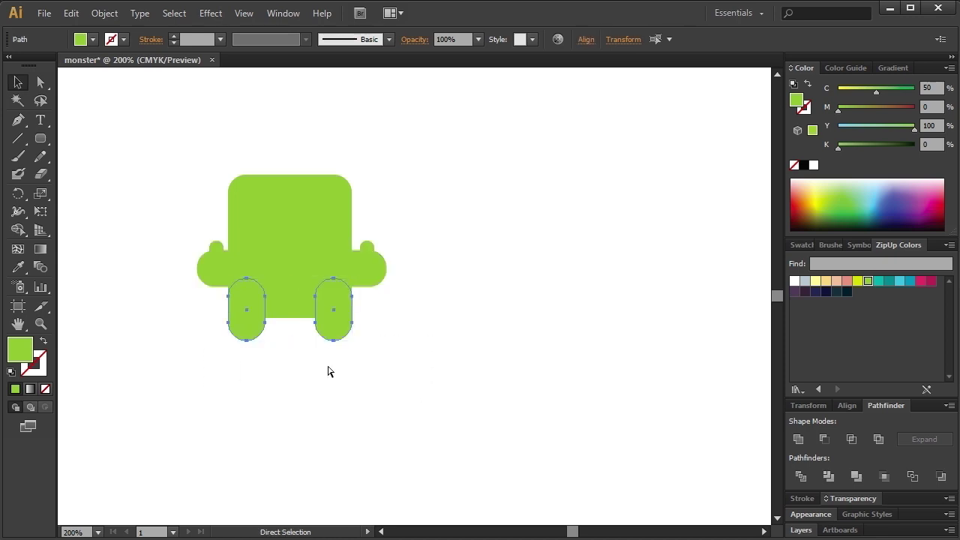
key(v)
drag(396, 176, 180, 401)
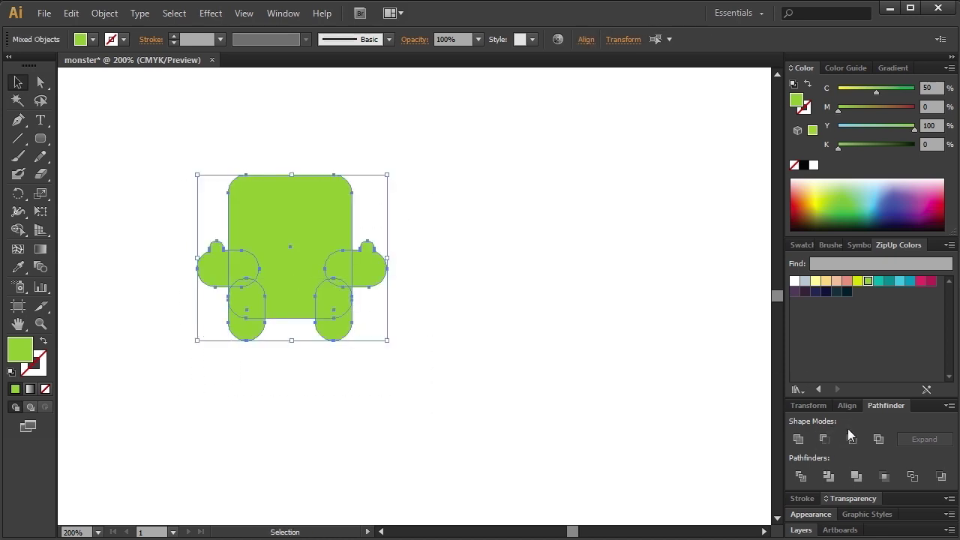
click(846, 406)
click(878, 406)
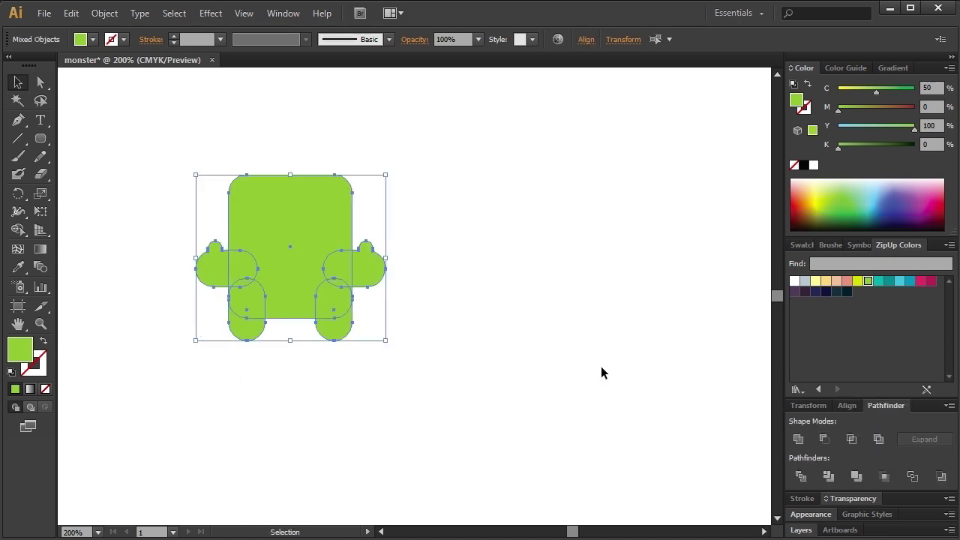
click(505, 352)
click(41, 139)
Draw a rounded-rectangle mouth in the body centre, fill it dark navy, and nudge it up-left
drag(244, 225, 339, 303)
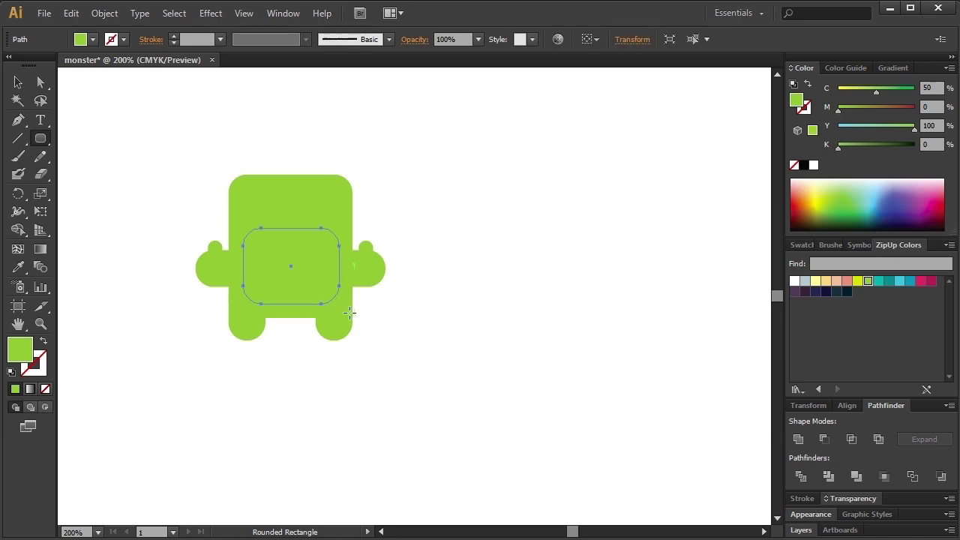
click(846, 292)
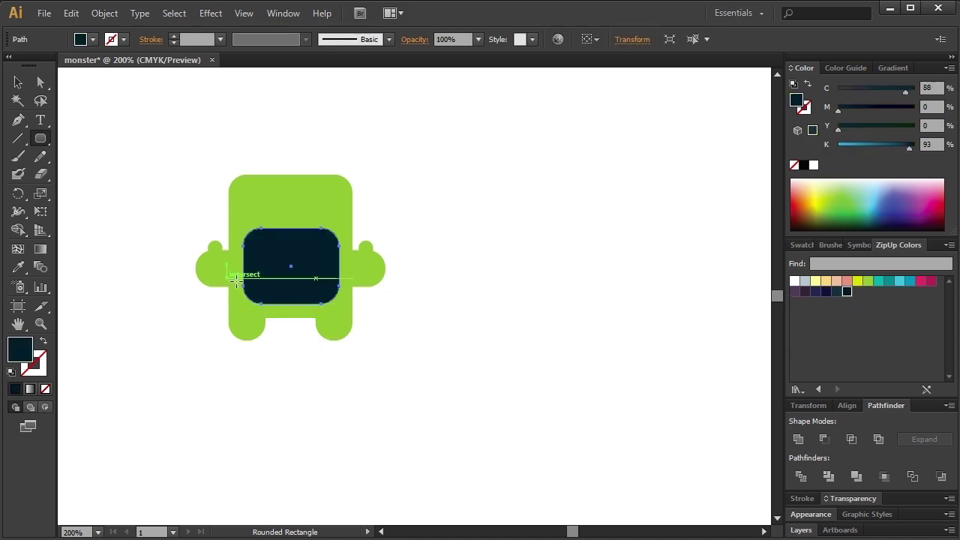
click(16, 85)
key(Up)
key(Up)
key(Left)
click(540, 296)
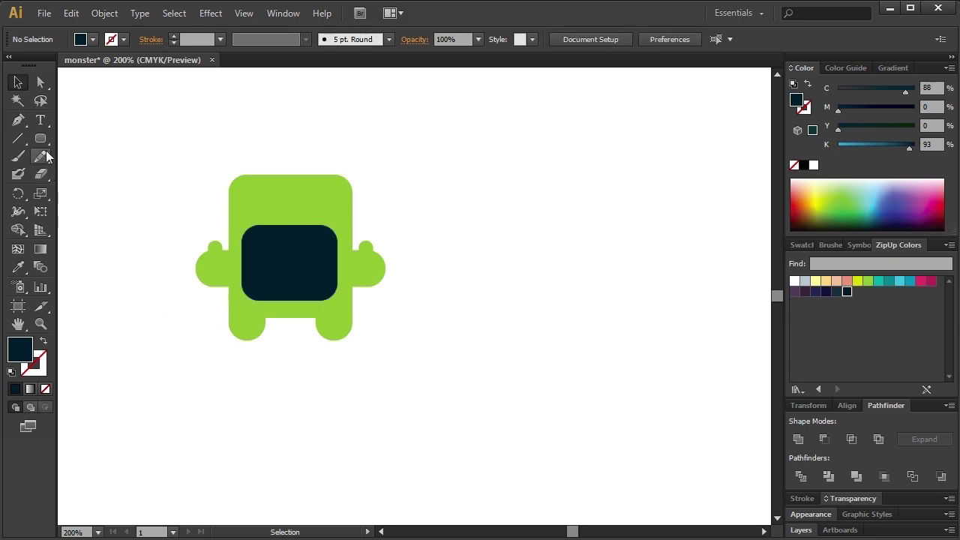
Make a tooth shape by cutting a small rounded rectangle from a square with Minus Front
drag(40, 138, 134, 211)
drag(42, 146, 82, 138)
drag(156, 138, 103, 194)
click(18, 82)
drag(105, 144, 105, 146)
shift+click(129, 211)
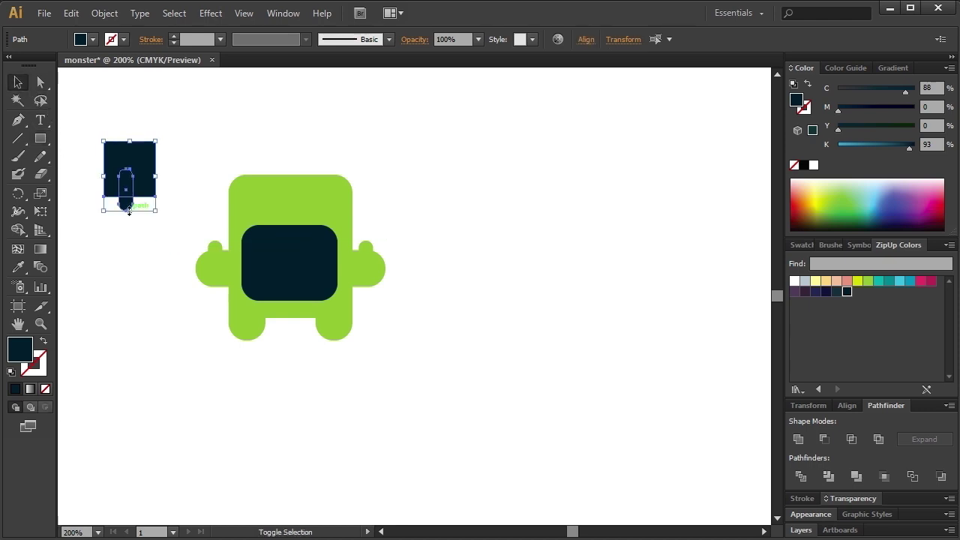
click(823, 439)
click(140, 232)
Move the tooth to the mouth's top-left edge and fill it white
drag(127, 204, 267, 242)
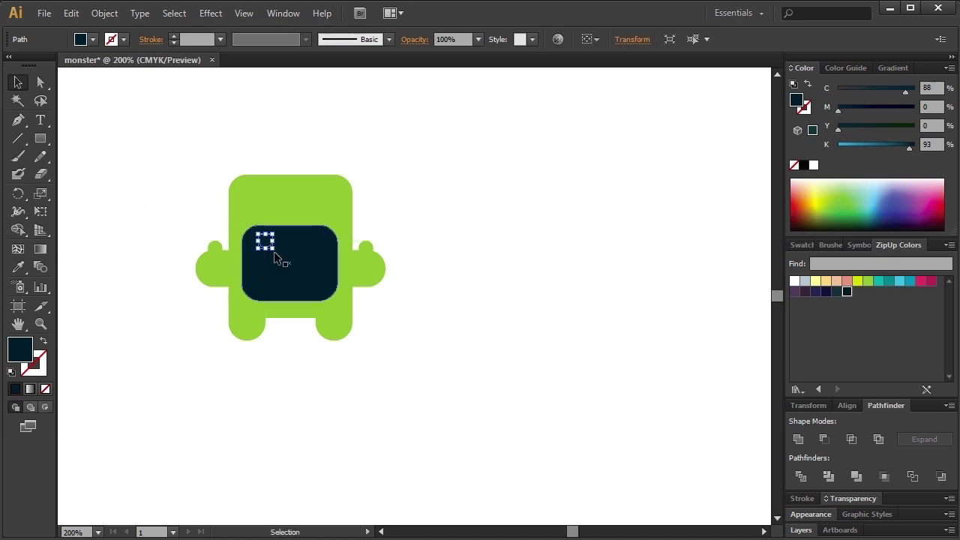
click(795, 282)
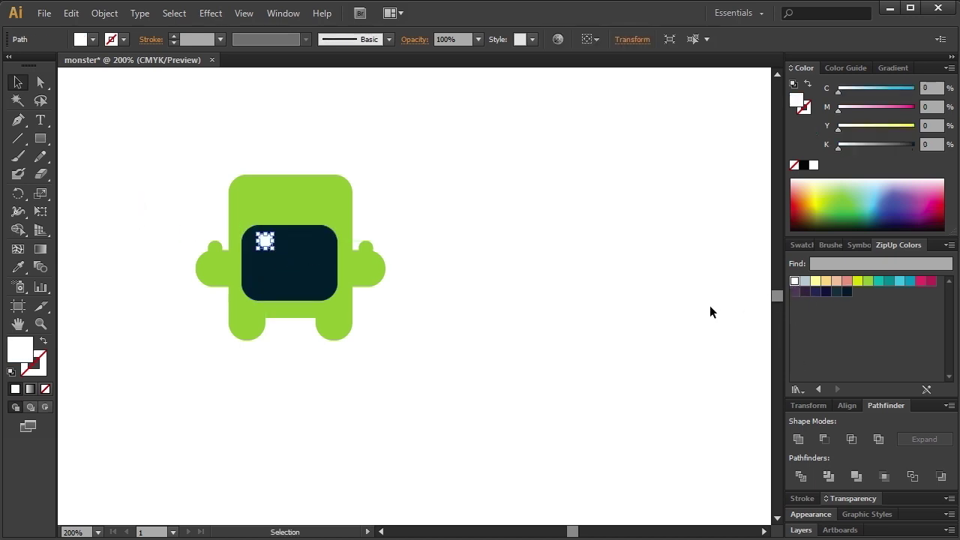
click(618, 314)
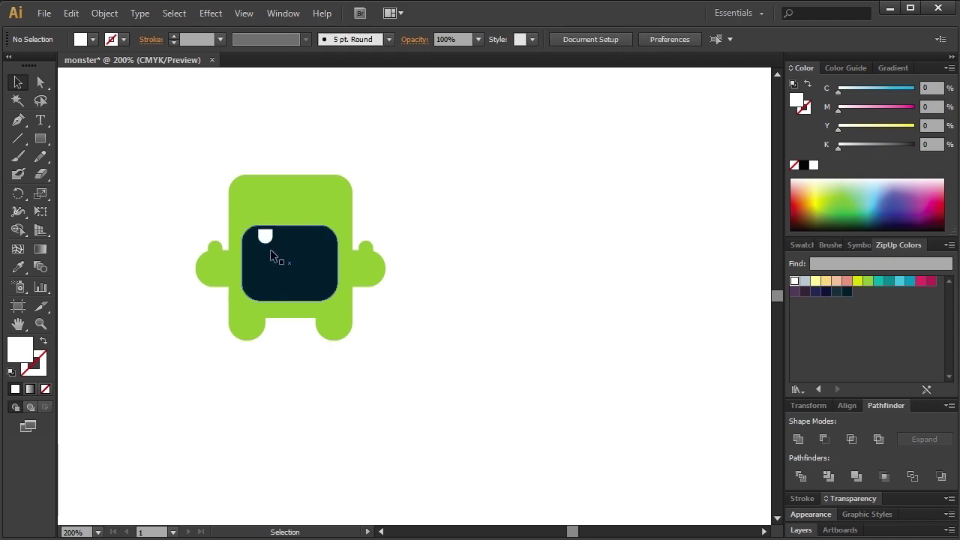
key(a)
drag(255, 226, 277, 256)
key(v)
Duplicate the tooth to the mouth's top-right and select both upper teeth
key(ctrl+c)
key(ctrl+f)
key(Right)
key(Right)
key(Right)
key(Right)
key(Right)
key(Right)
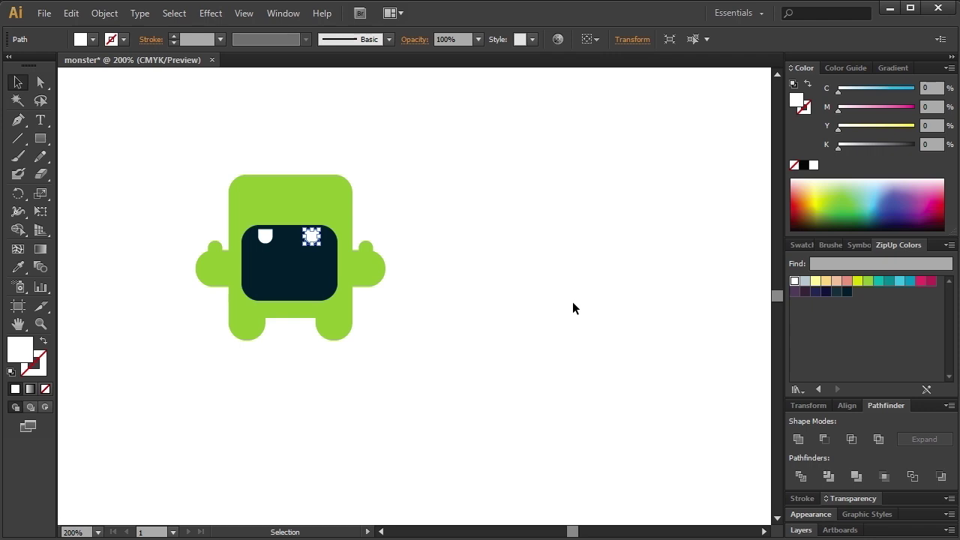
click(572, 302)
click(312, 237)
key(a)
shift+click(266, 237)
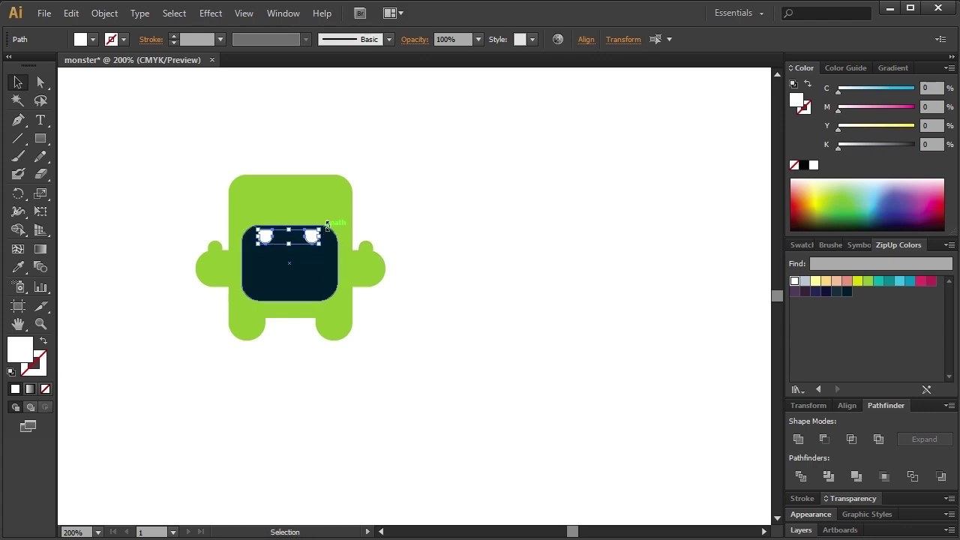
Copy the two upper teeth down to the bottom of the mouth as lower teeth
drag(327, 225, 381, 278)
key(ctrl+z)
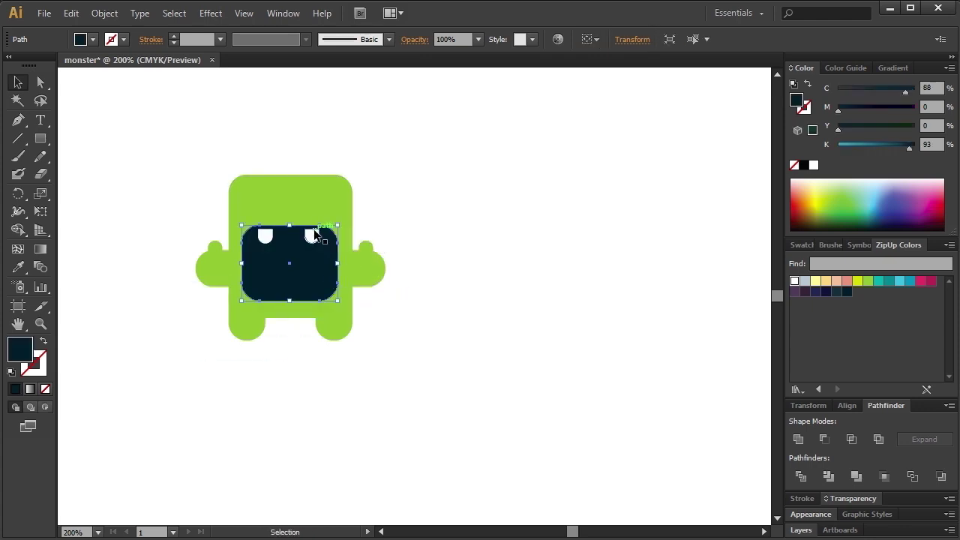
key(ctrl+z)
key(ctrl+shift+a)
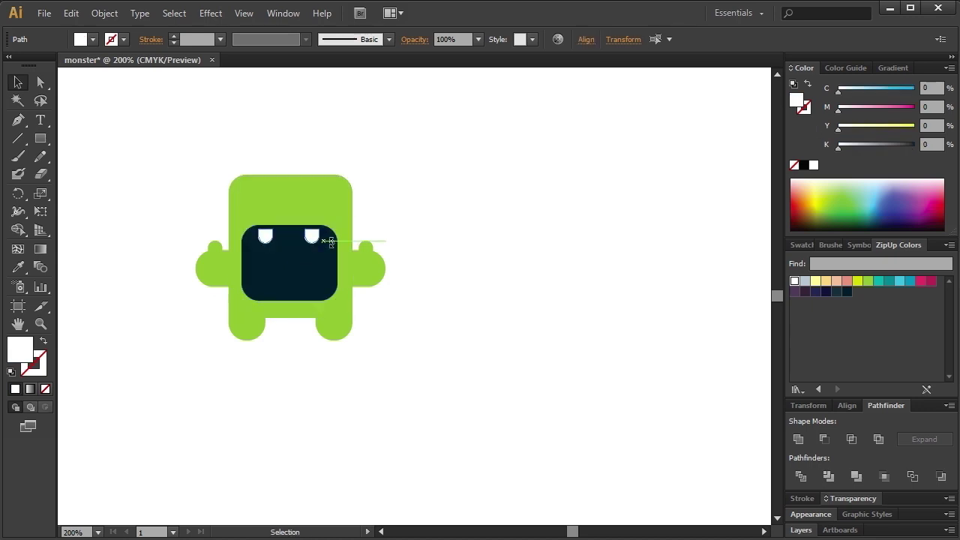
drag(331, 241, 259, 264)
key(ctrl+z)
key(ctrl+c)
key(ctrl+f)
key(Down)
key(Down)
key(Down)
key(Down)
key(Down)
key(Down)
key(Down)
key(Down)
key(Down)
key(Up)
key(Up)
key(Up)
key(Up)
key(Up)
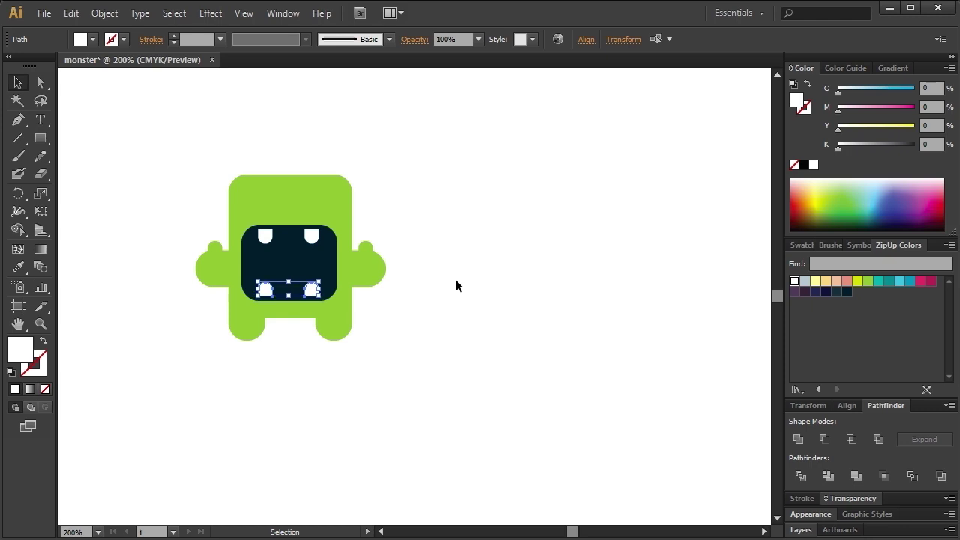
click(455, 280)
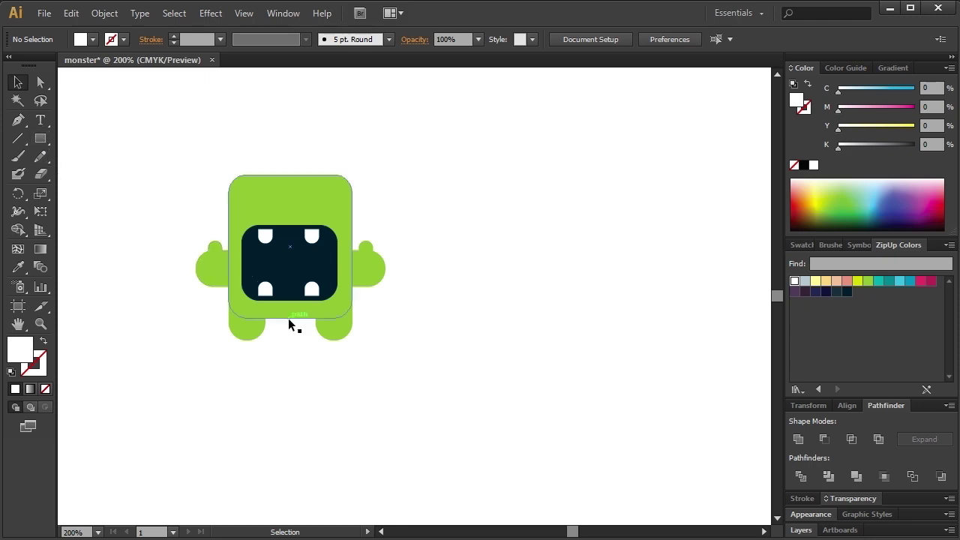
Enlarge the lower-left tooth to about 17 pt and move it to the mouth's bottom centre
click(264, 289)
key(a)
key(v)
drag(273, 283, 290, 267)
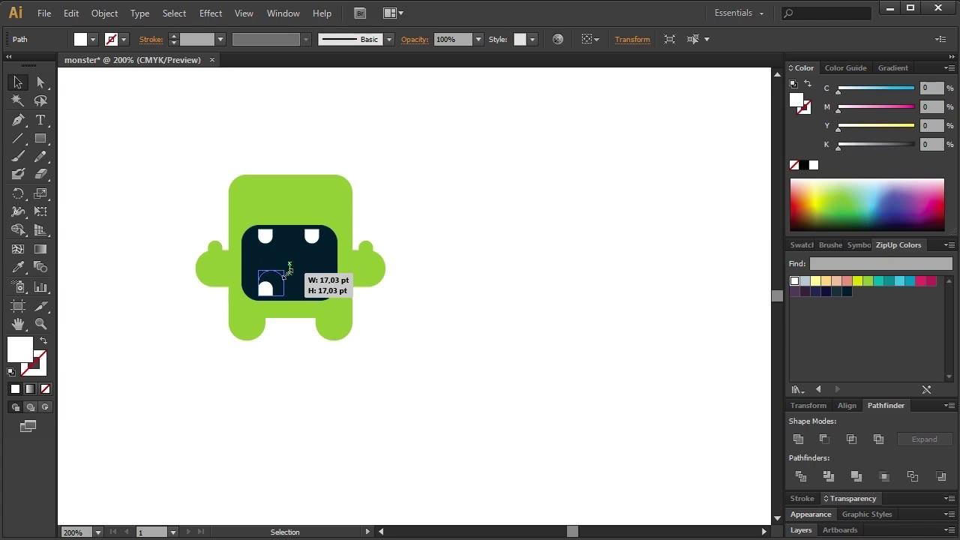
drag(291, 267, 284, 270)
key(Right)
key(Right)
key(Right)
key(Right)
key(Right)
key(Right)
key(Right)
key(Right)
key(Right)
key(Right)
key(Right)
key(Right)
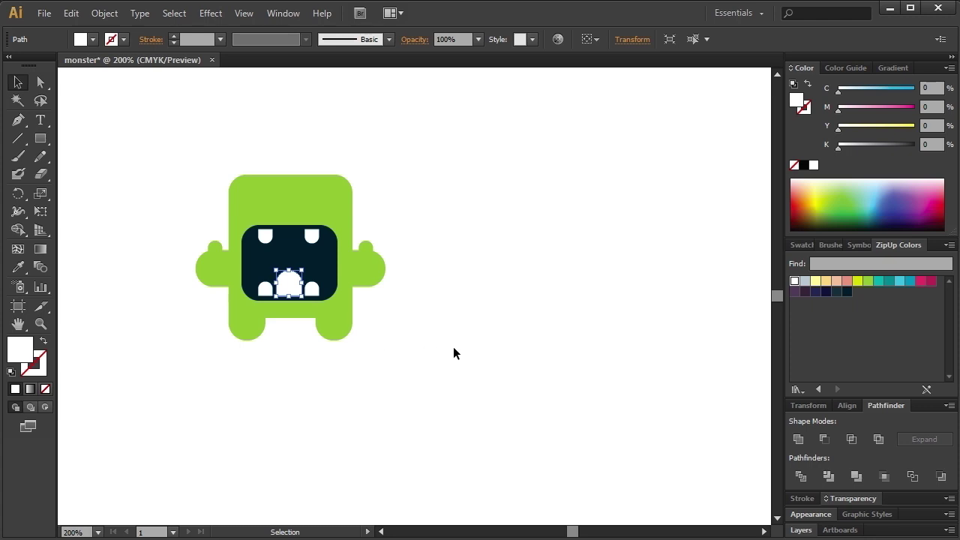
Fill the centre shape magenta and enlarge it into the tongue
click(932, 281)
click(525, 283)
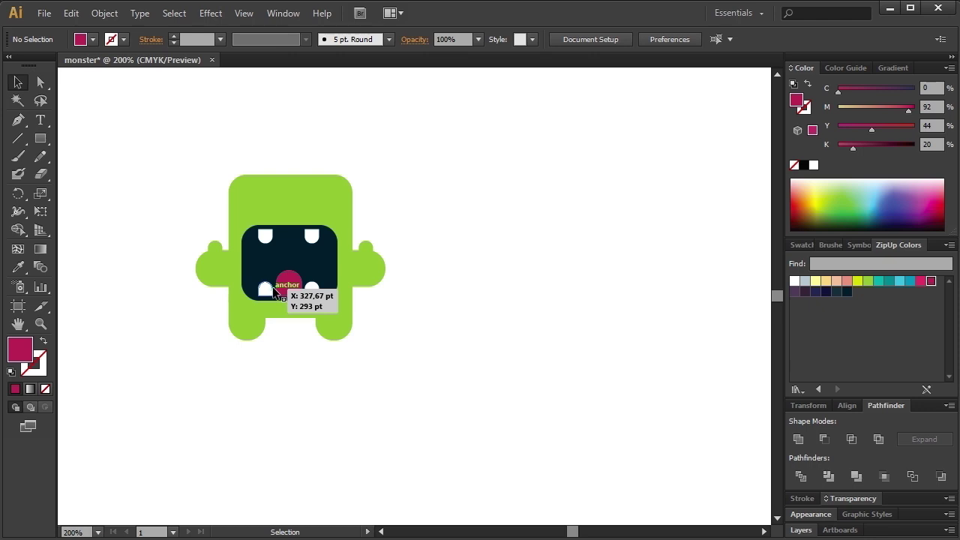
click(274, 291)
mouse_move(301, 271)
mouse_down()
mouse_move(320, 256)
mouse_move(313, 287)
mouse_up()
click(438, 322)
Bring all four teeth to the front, in front of the tongue
shift+click(314, 288)
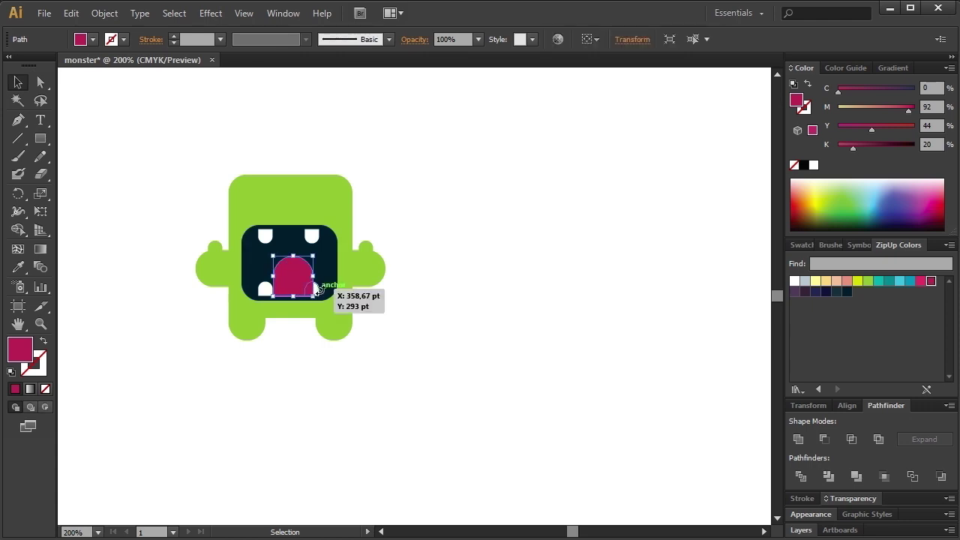
shift+click(264, 289)
shift+click(267, 238)
shift+click(310, 238)
shift+click(317, 289)
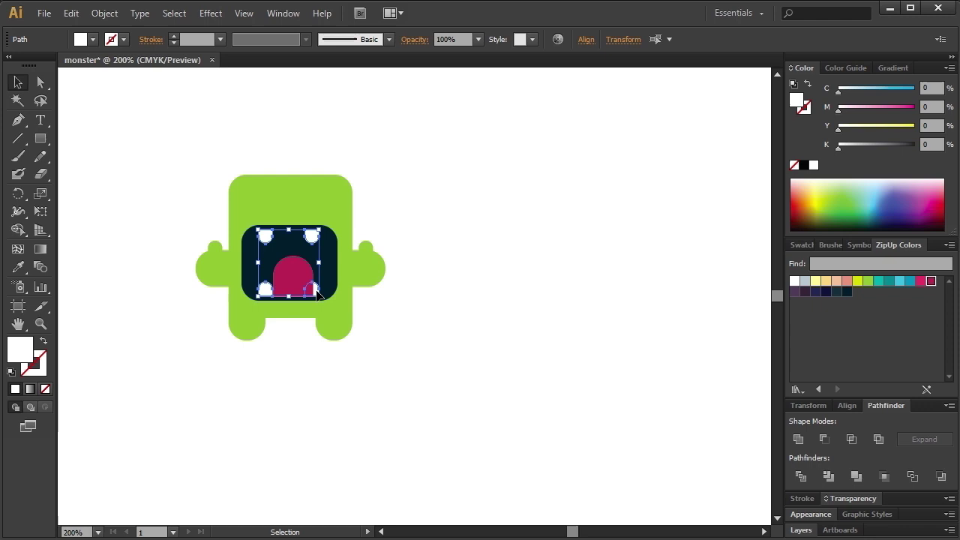
right_click(317, 290)
click(496, 489)
key(ctrl+shift+a)
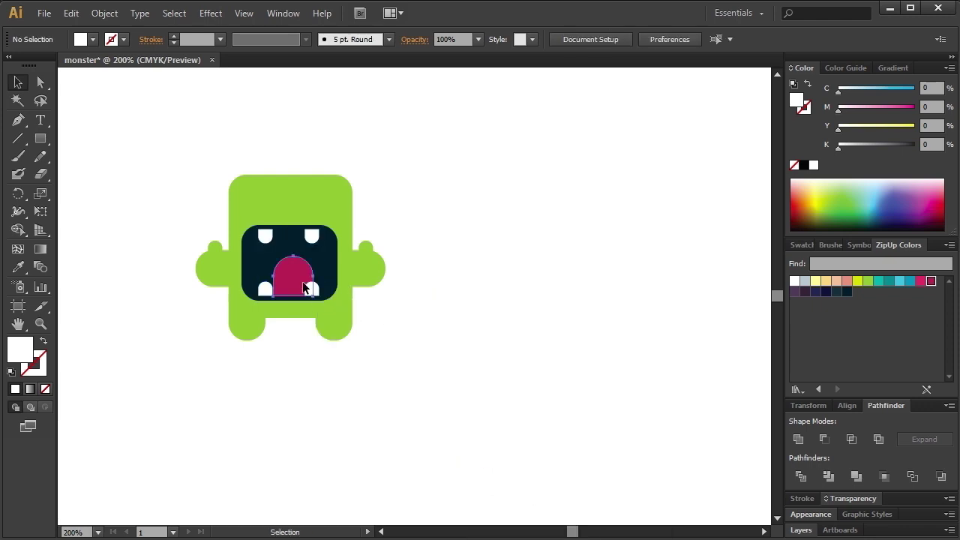
click(303, 282)
click(433, 336)
Horizontally centre-align all of the monster's parts
key(ctrl+a)
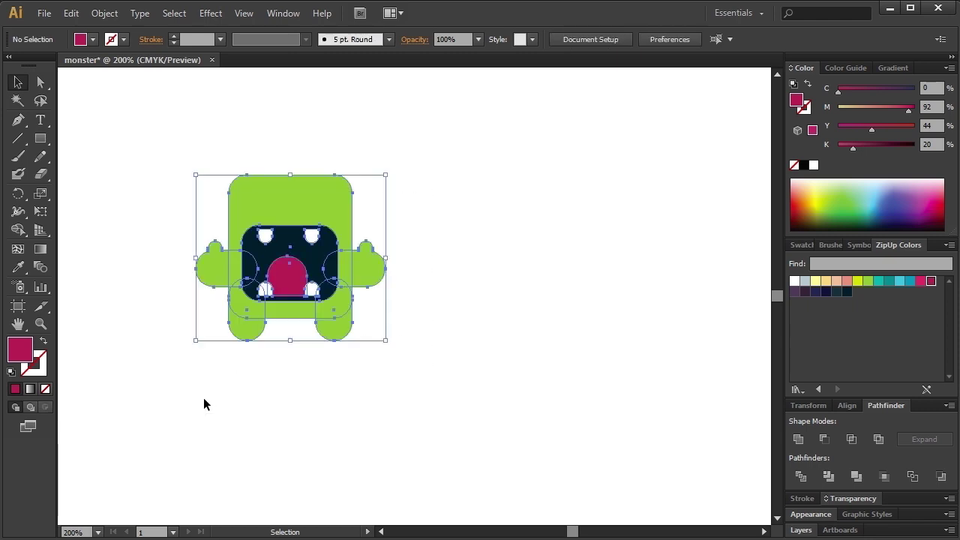
click(847, 405)
click(826, 434)
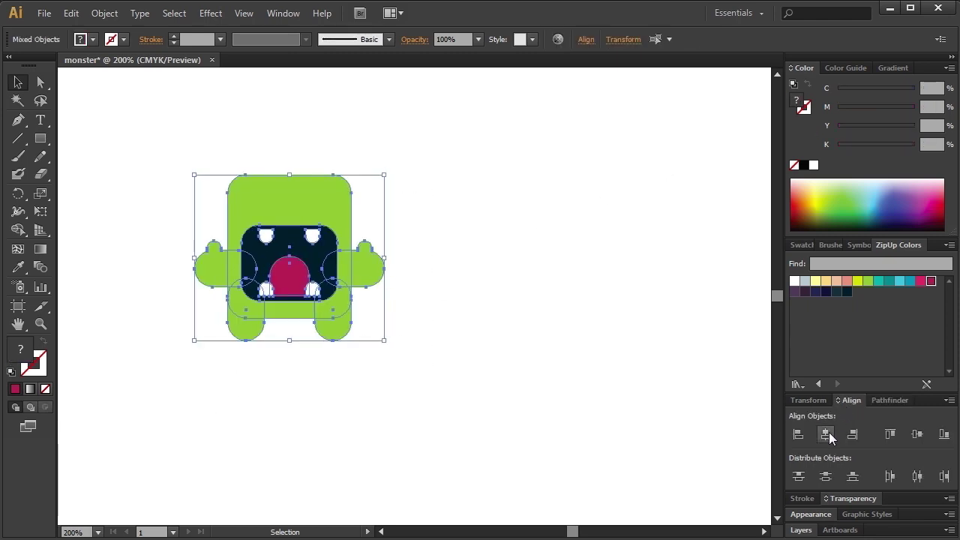
click(652, 398)
Scale up the whole monster and move it nearer the artboard's middle
key(ctrl+a)
drag(383, 349, 443, 394)
drag(368, 304, 474, 331)
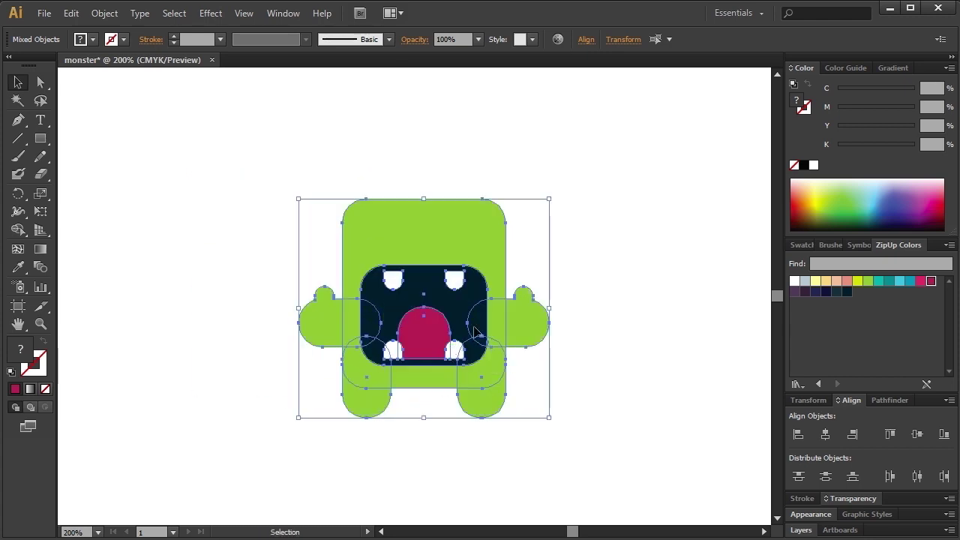
drag(549, 199, 575, 176)
drag(447, 303, 434, 290)
click(577, 313)
drag(40, 139, 94, 171)
Draw a small dark navy circle as the left eye
click(94, 172)
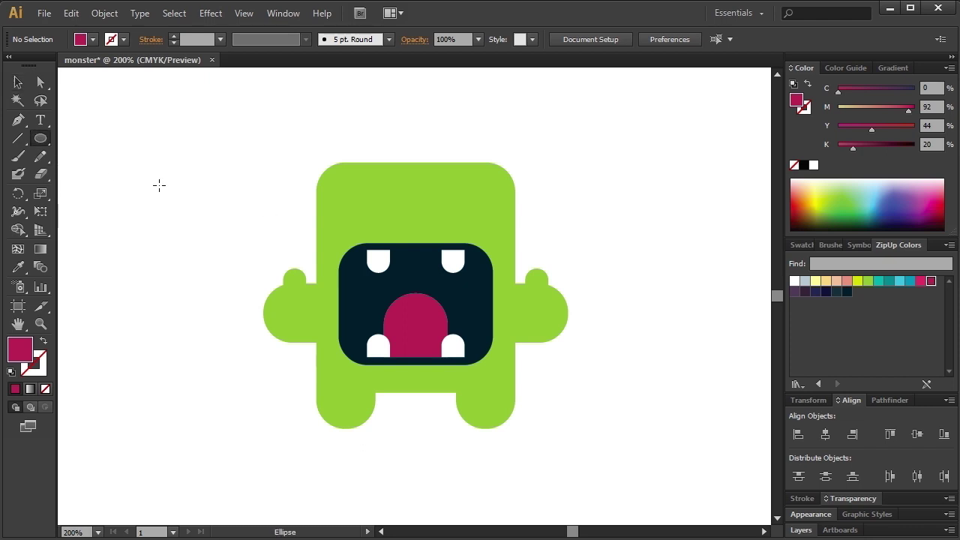
drag(355, 204, 373, 218)
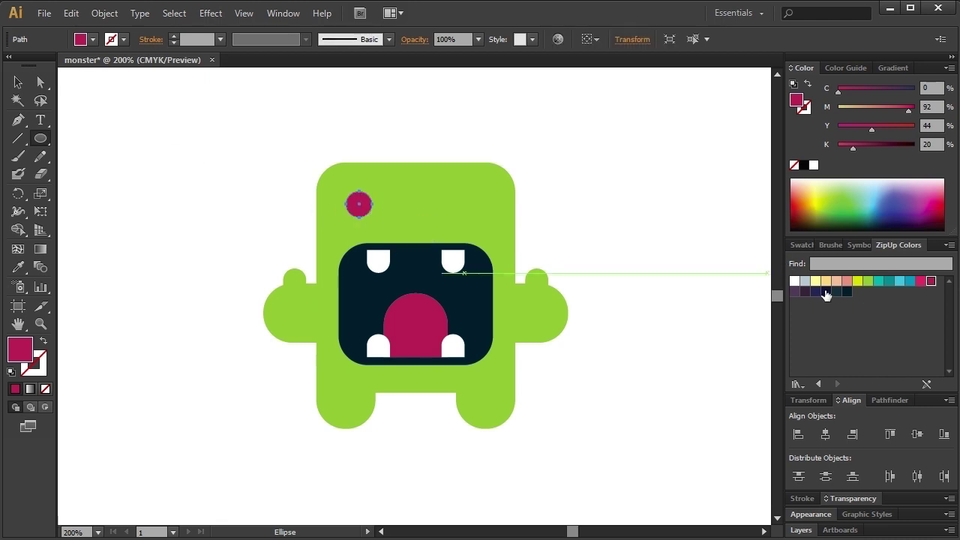
click(847, 292)
key(Down)
key(Down)
key(Down)
Copy the eye straight across as the right eye and group the two eyes
click(18, 81)
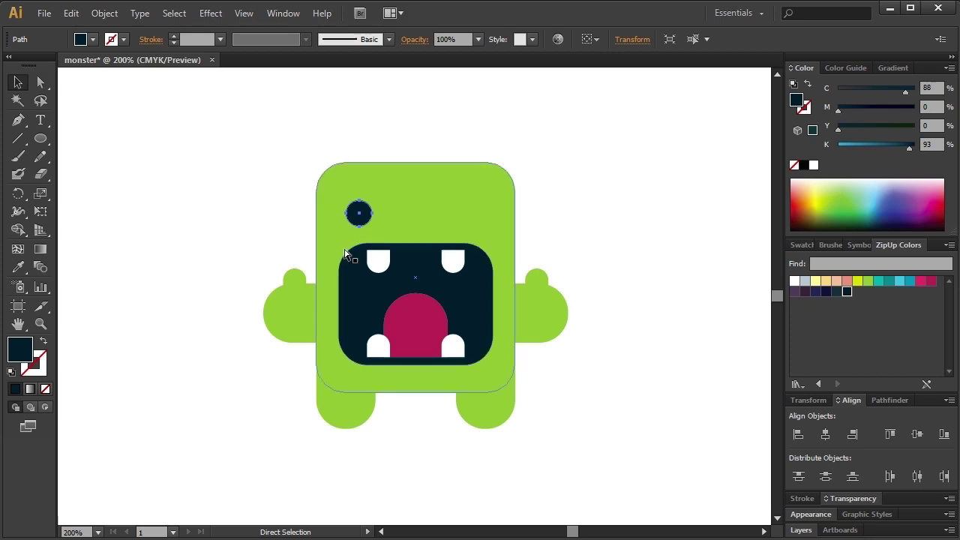
click(244, 242)
drag(364, 217, 479, 231)
shift+click(357, 212)
key(ctrl+g)
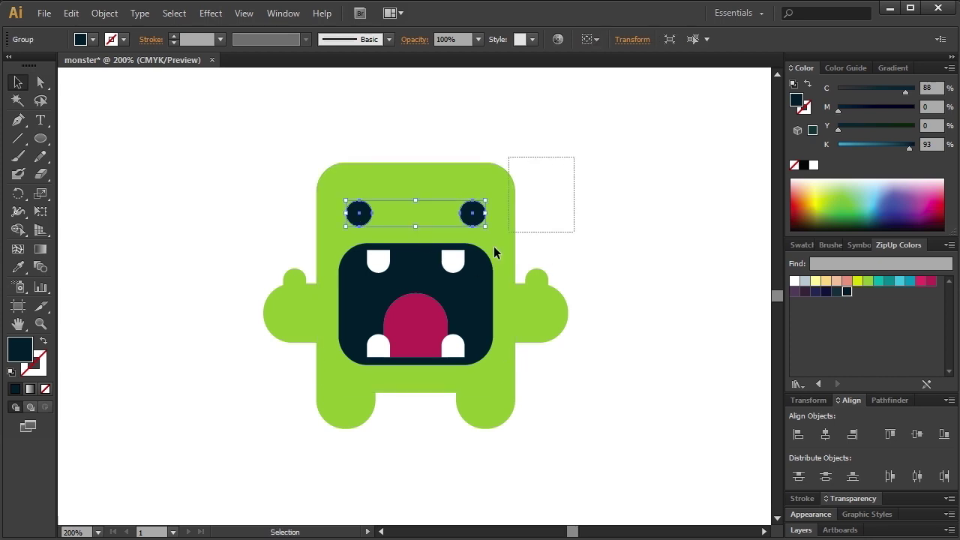
key(ctrl+a)
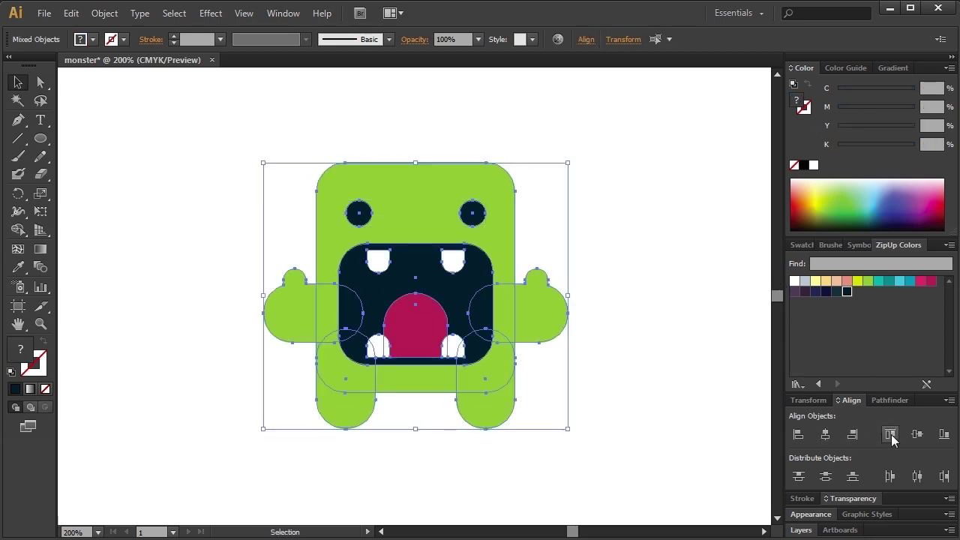
click(665, 275)
key(m)
drag(397, 223, 398, 224)
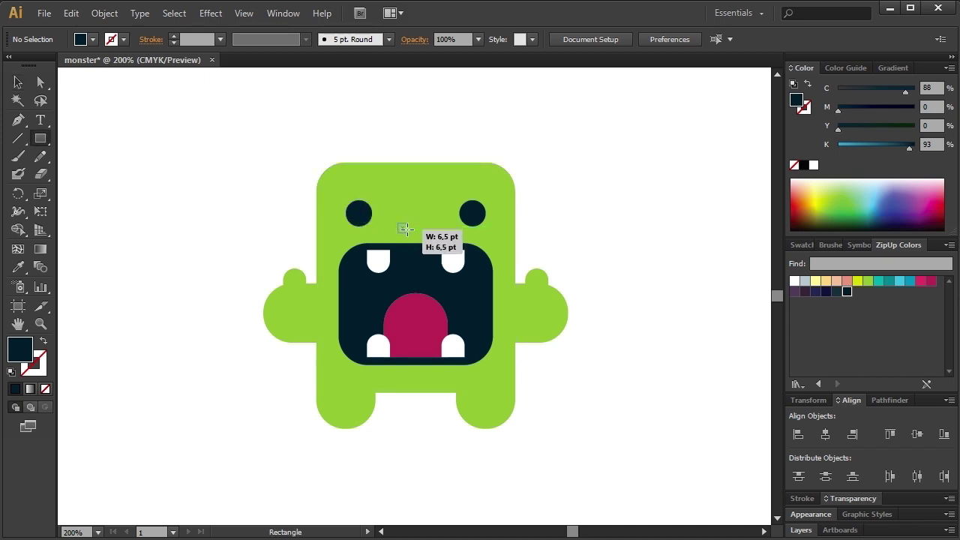
Draw a small nostril ellipse between the eyes, filled green with K raised to 20
key(ctrl+z)
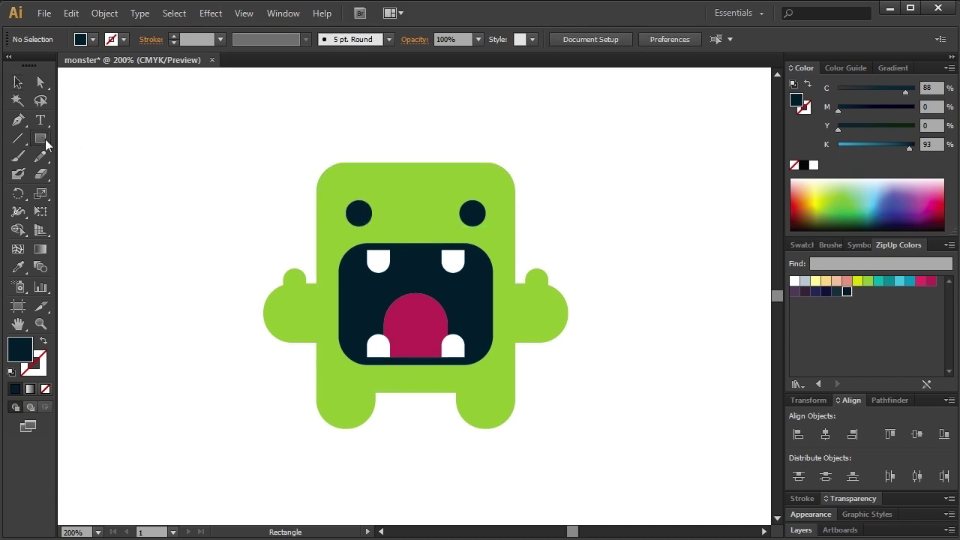
drag(47, 144, 87, 172)
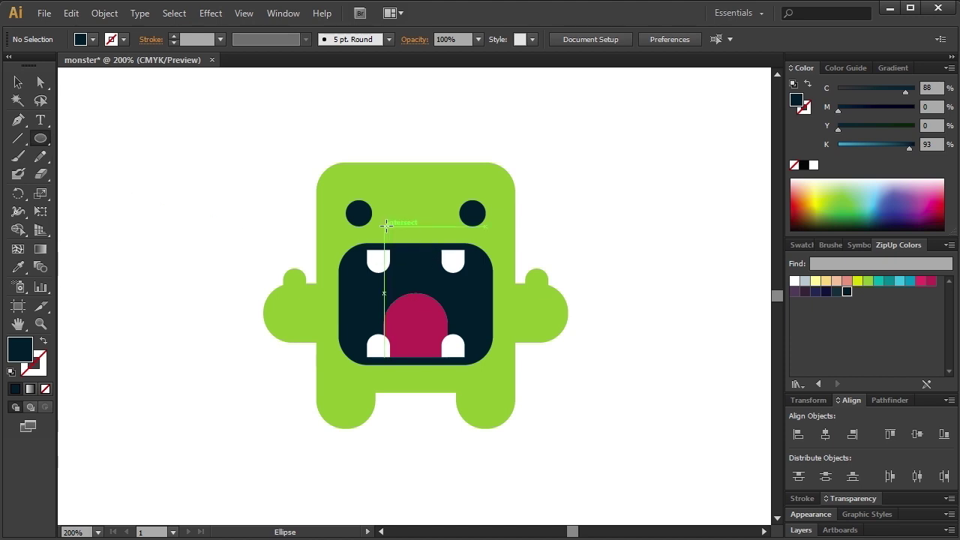
drag(385, 226, 394, 237)
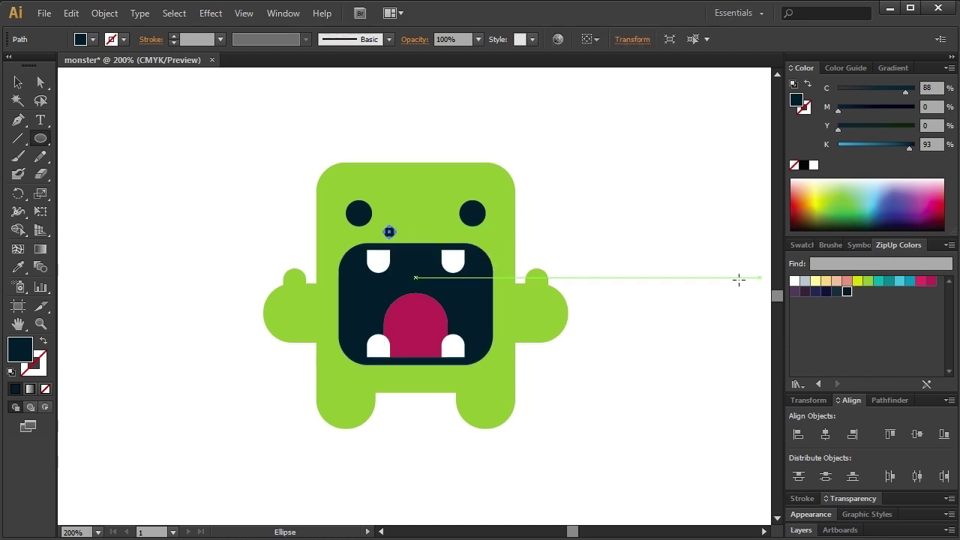
click(868, 282)
click(853, 145)
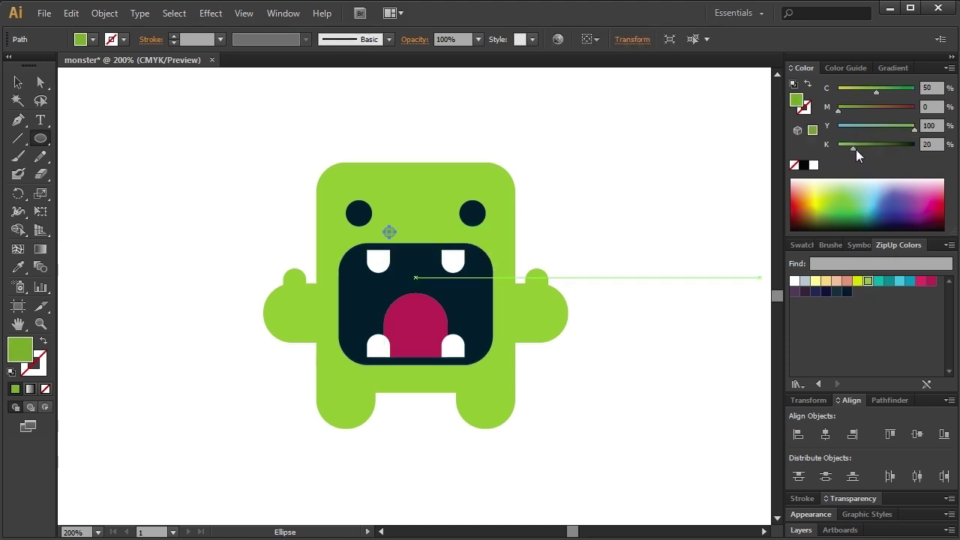
key(Right)
key(Right)
key(Right)
key(Up)
key(Up)
Add a second nostril to the right and centre everything horizontally
click(17, 82)
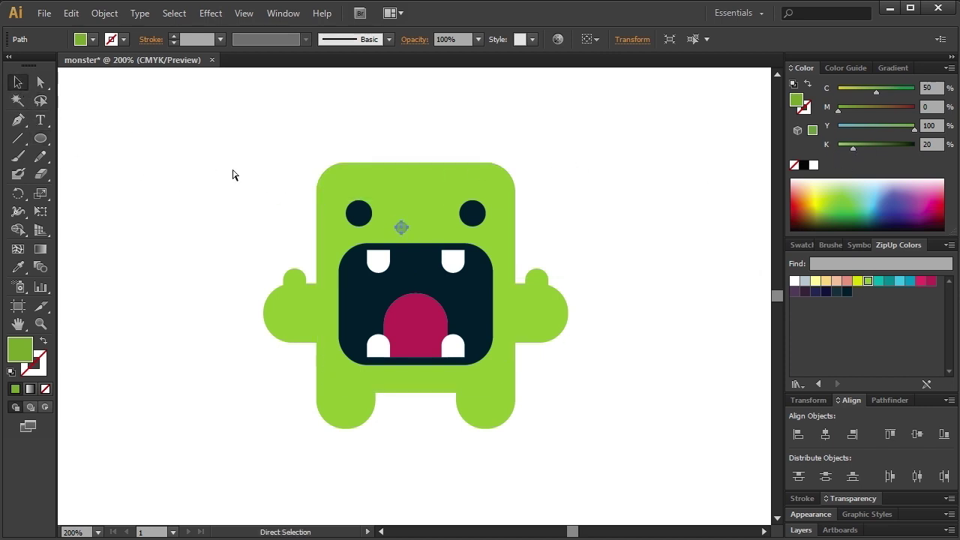
key(Right)
key(Right)
key(Right)
key(Right)
key(Right)
key(Right)
shift+click(397, 228)
drag(551, 155, 338, 409)
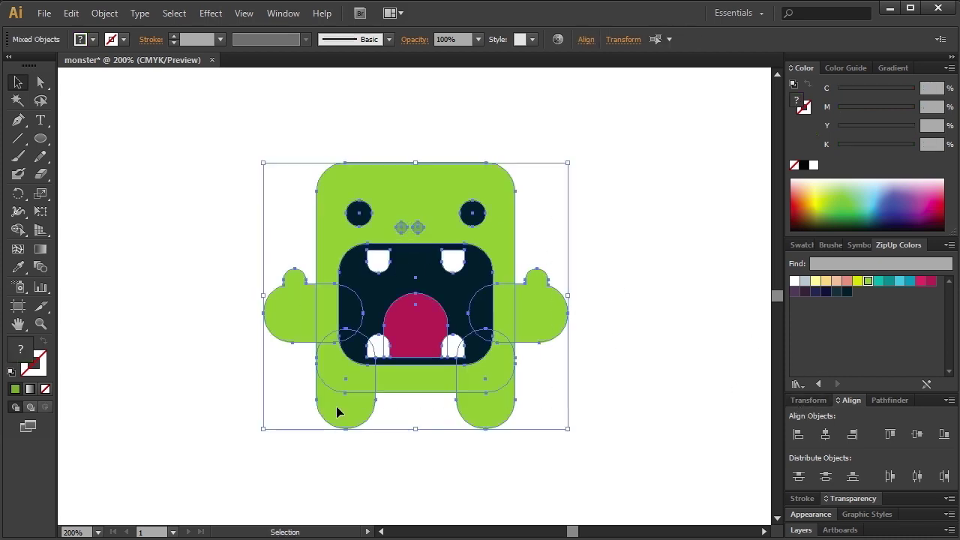
click(826, 434)
click(678, 349)
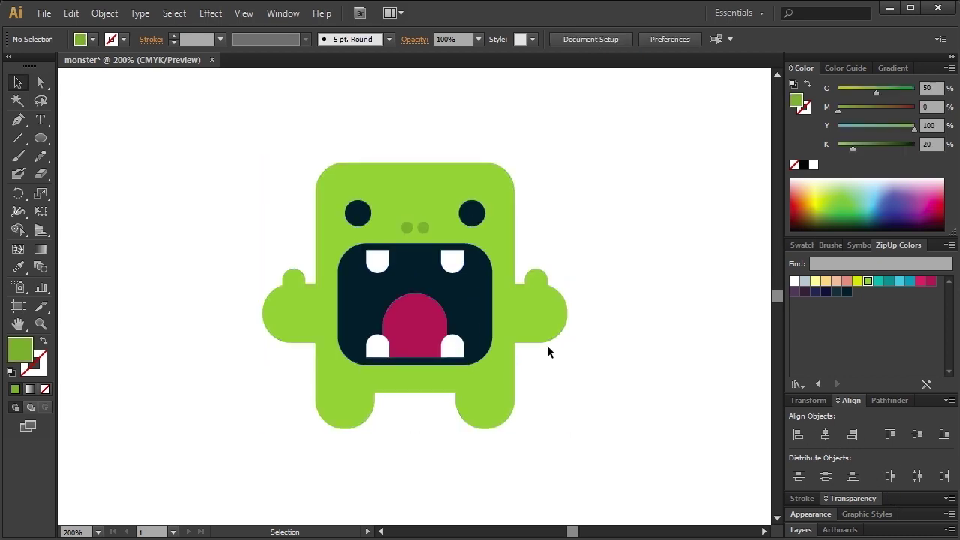
Draw two tiny dots, one slightly smaller, beside the monster
click(43, 141)
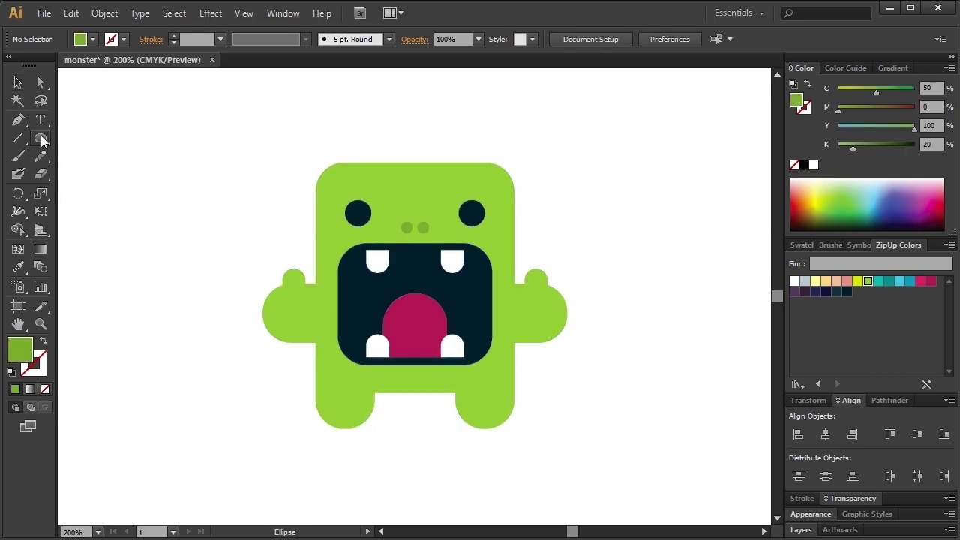
drag(235, 195, 239, 199)
click(18, 82)
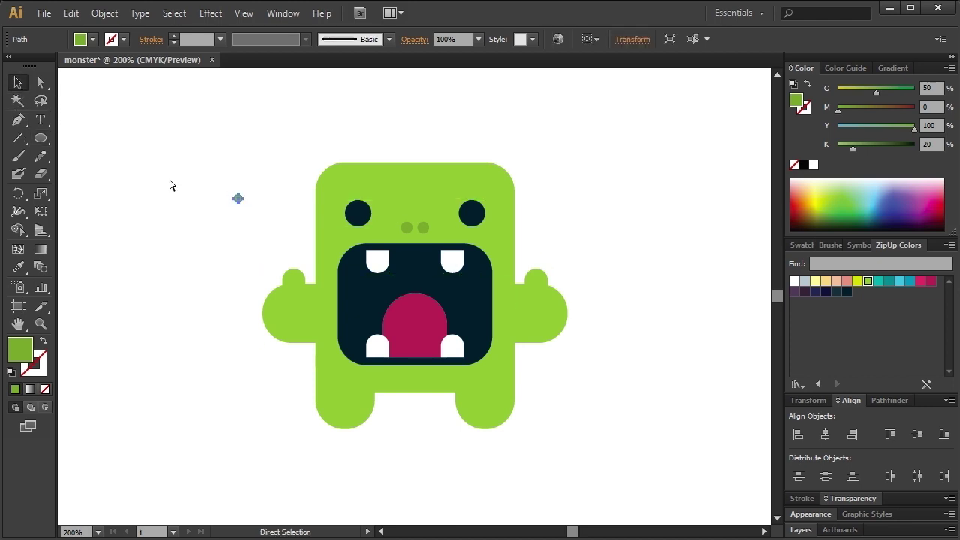
click(181, 209)
drag(240, 197, 245, 197)
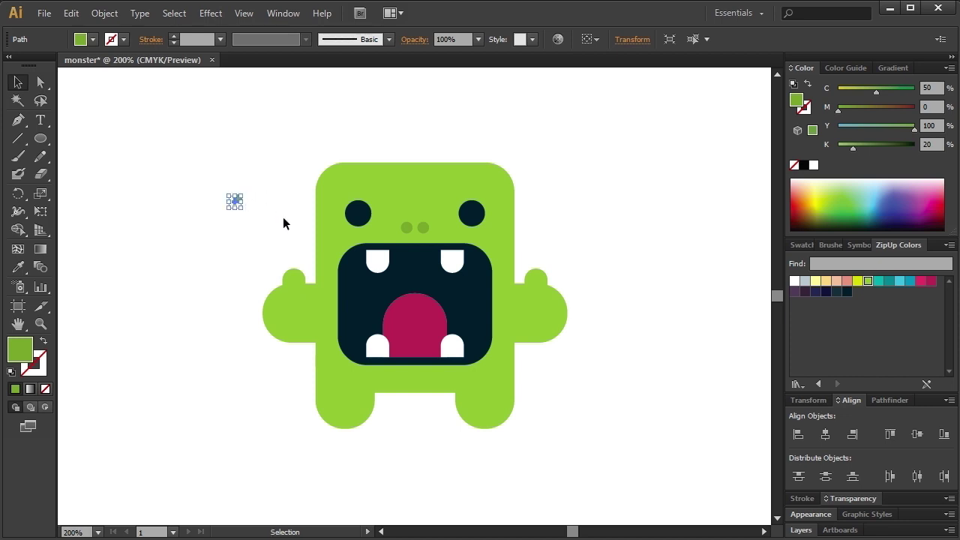
click(257, 237)
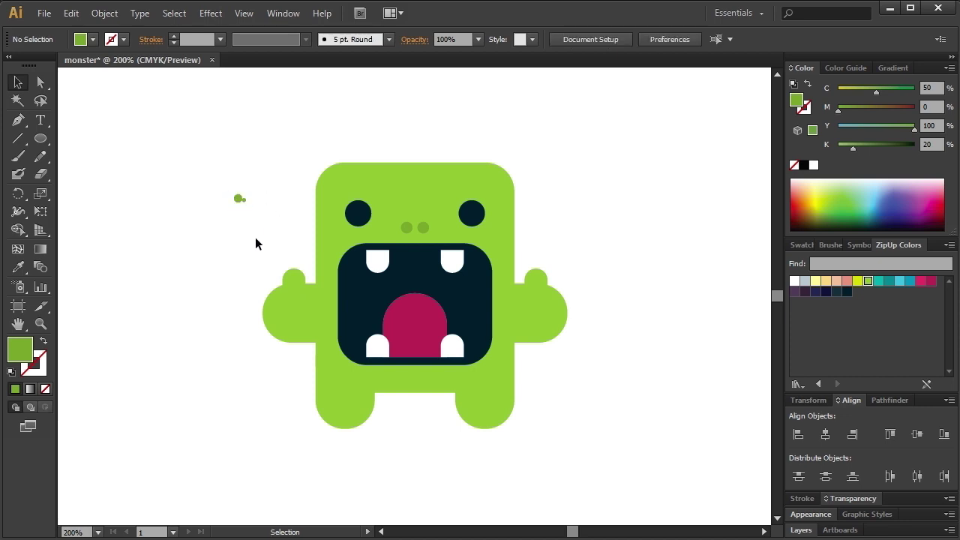
Group the two tiny dots and fill them white
click(248, 204)
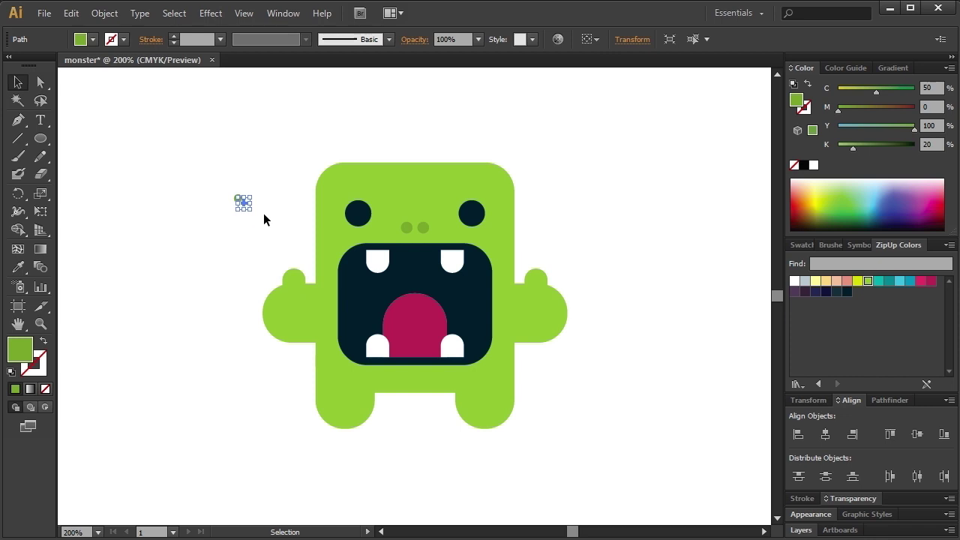
click(264, 213)
drag(258, 187, 217, 223)
key(ctrl+g)
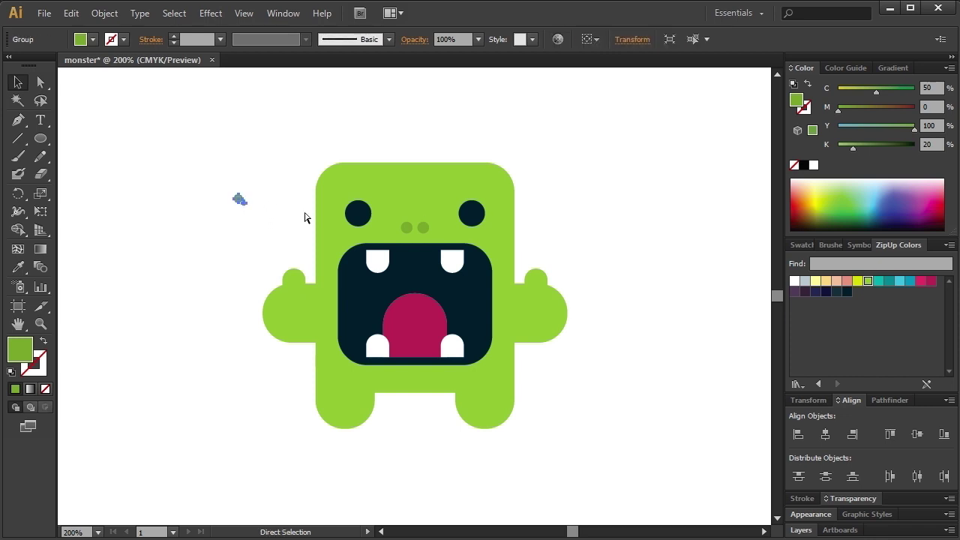
click(795, 281)
Position the white highlight dot pair inside the left eye, adjusting the dots within the group
click(238, 209)
mouse_move(244, 204)
mouse_down()
mouse_move(355, 218)
mouse_move(357, 208)
mouse_up()
click(619, 223)
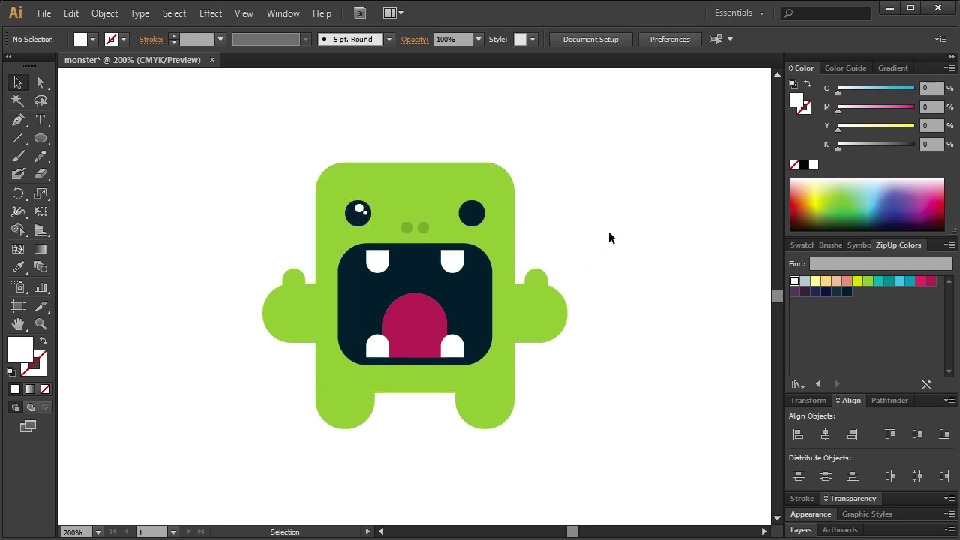
drag(359, 211, 425, 236)
click(562, 203)
double_click(365, 215)
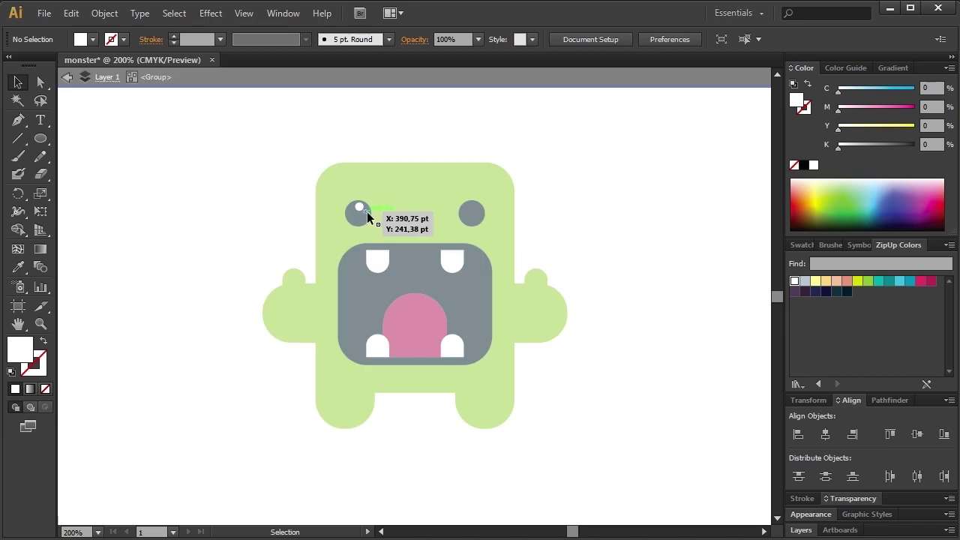
click(589, 216)
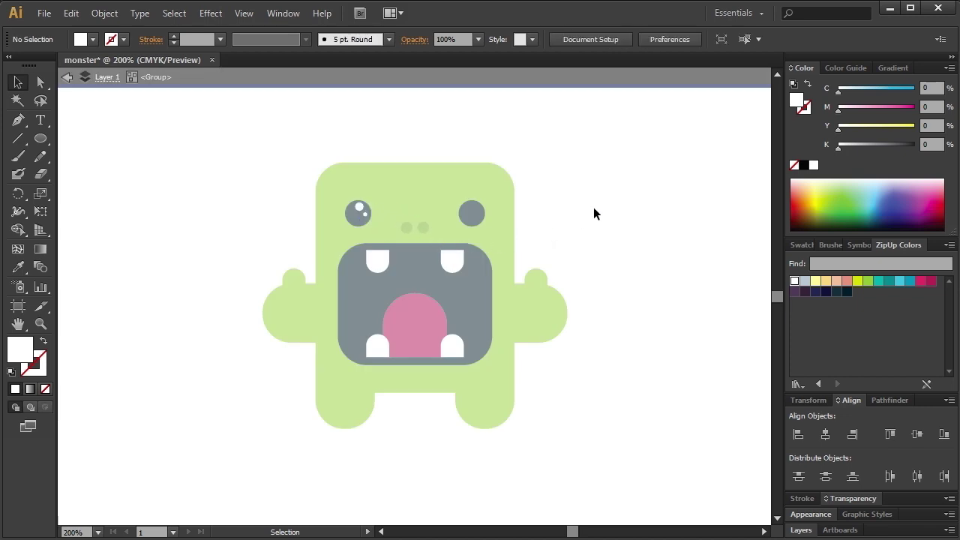
double_click(596, 215)
click(360, 210)
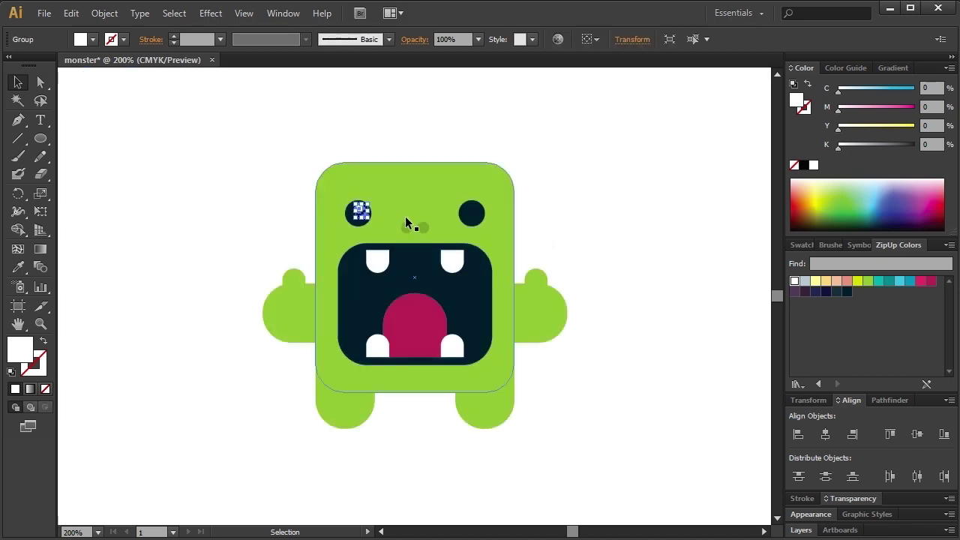
Copy the highlight onto the right eye
click(616, 212)
mouse_move(360, 211)
mouse_down()
mouse_move(484, 217)
mouse_move(473, 214)
mouse_up()
click(579, 239)
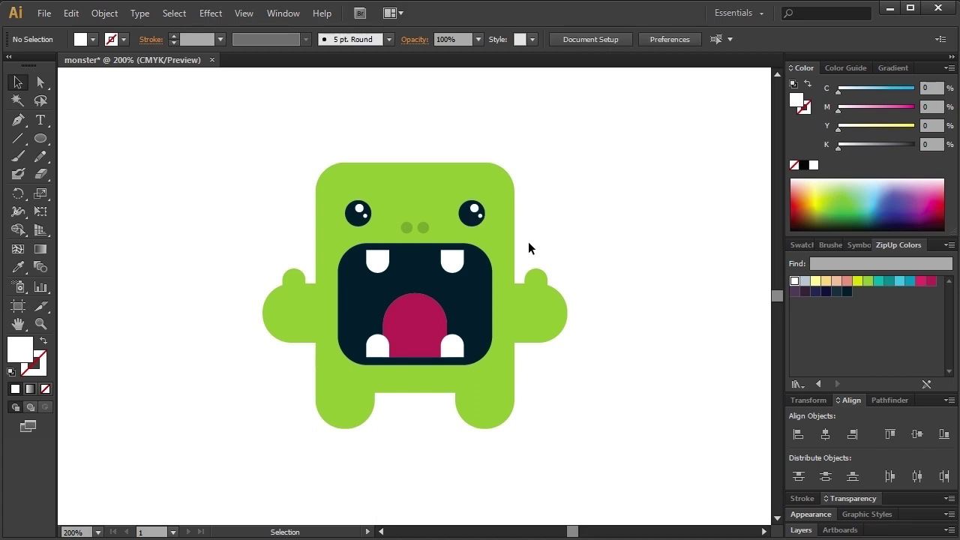
Group the left and right eye highlights together
click(474, 210)
shift+click(360, 210)
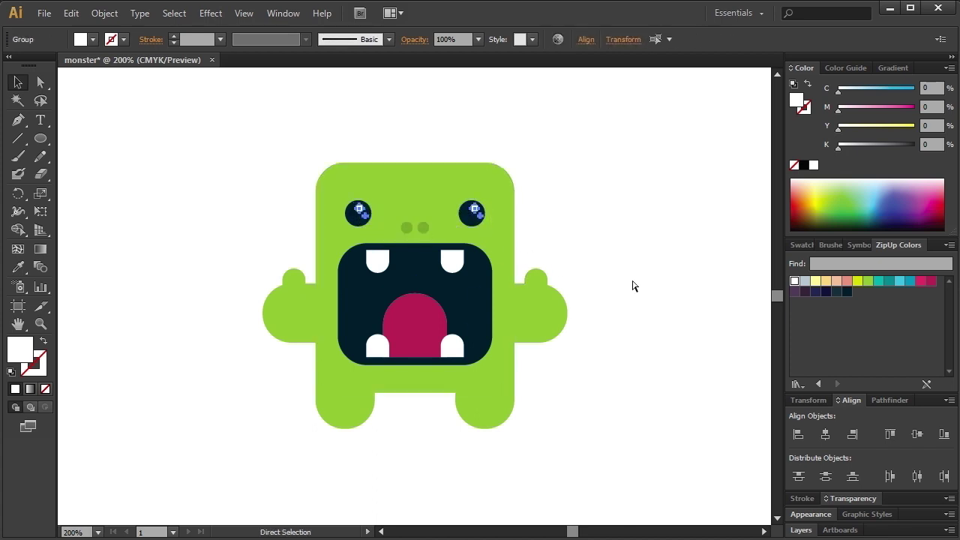
key(ctrl+g)
click(616, 245)
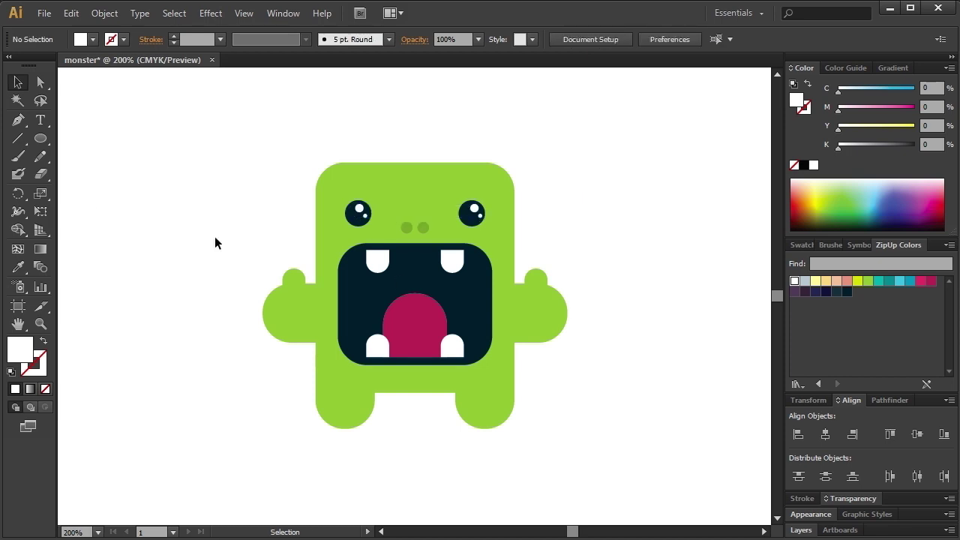
Draw a small circle on the lower body with the nose's green, lightened to K 10
click(40, 138)
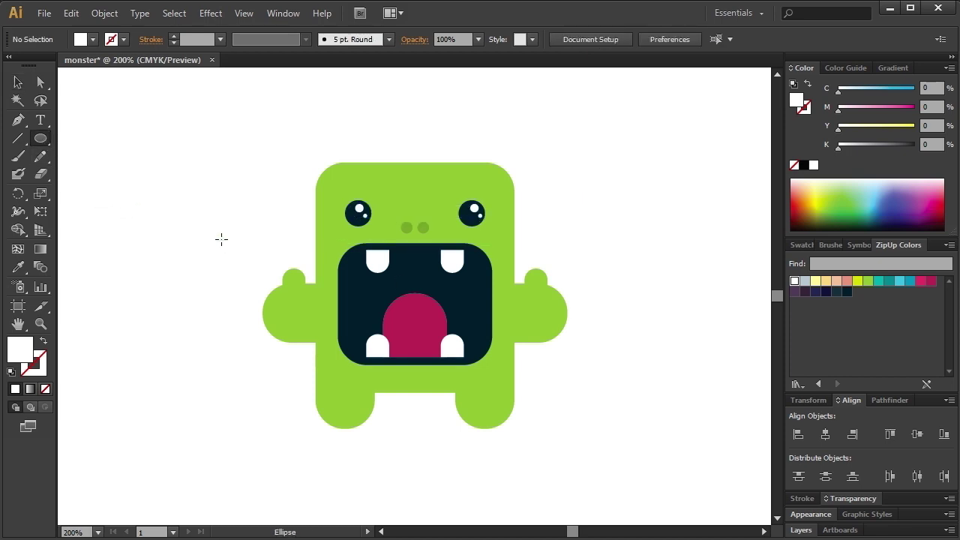
drag(227, 245, 338, 385)
click(18, 82)
click(18, 267)
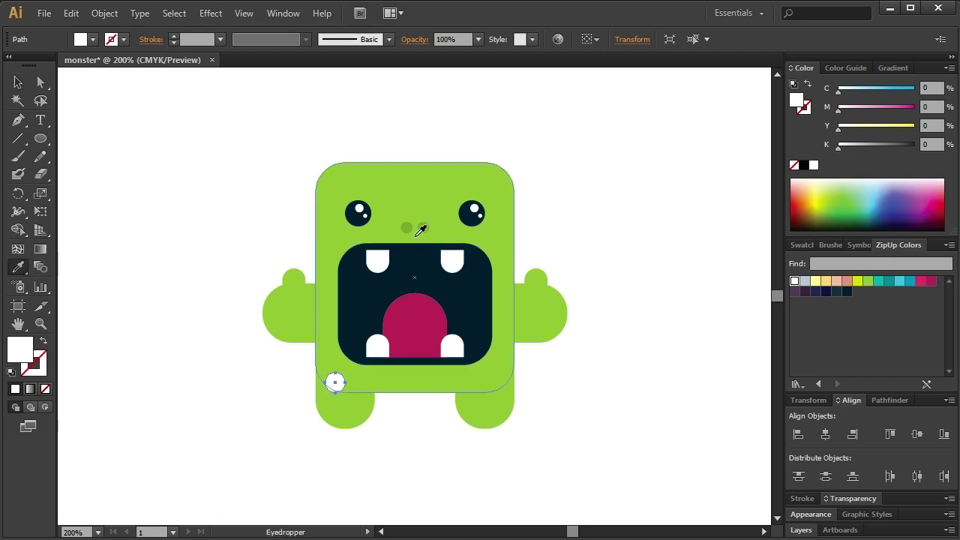
click(422, 227)
click(19, 82)
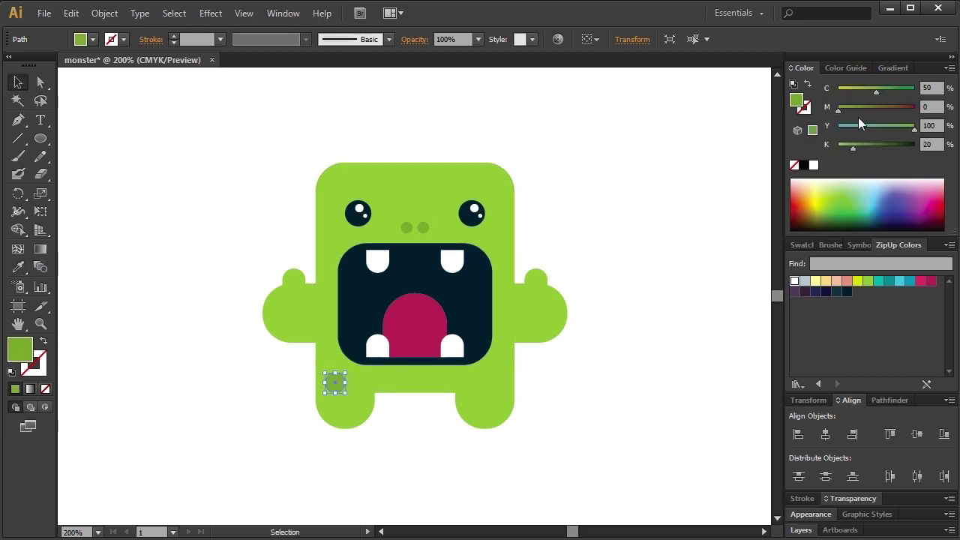
click(846, 146)
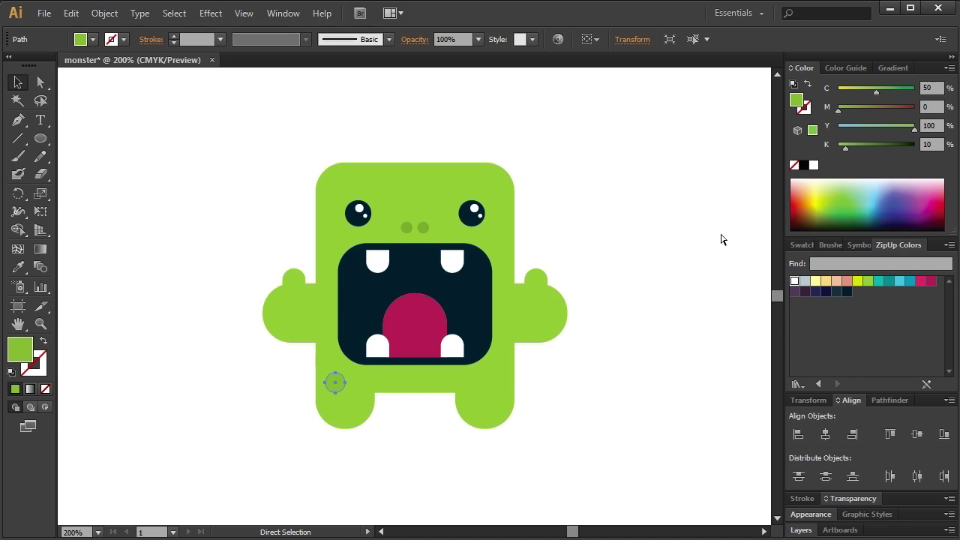
click(448, 456)
Duplicate the spot onto both legs and across the lower belly, enlarging some copies
mouse_move(342, 393)
mouse_down()
mouse_move(485, 406)
mouse_move(501, 371)
mouse_move(502, 405)
mouse_move(342, 411)
mouse_up()
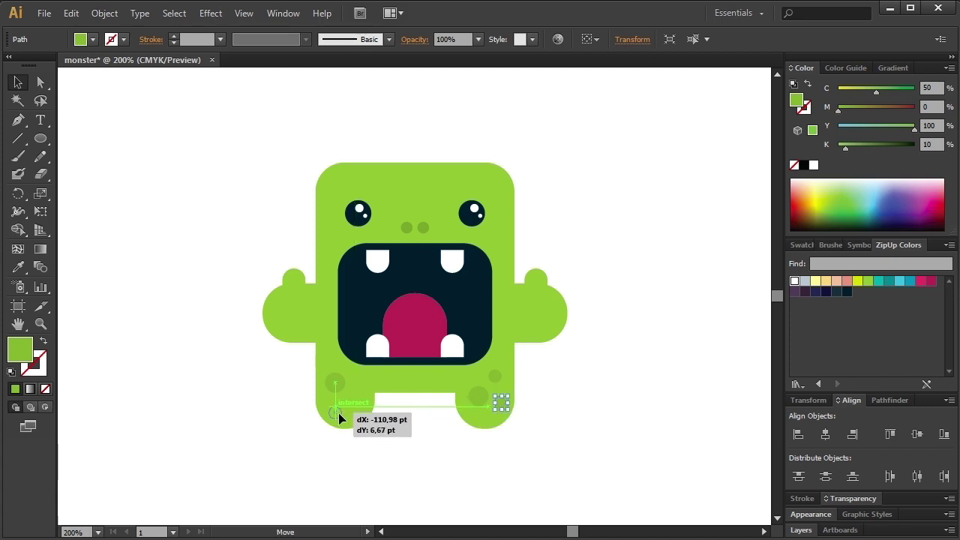
key(a)
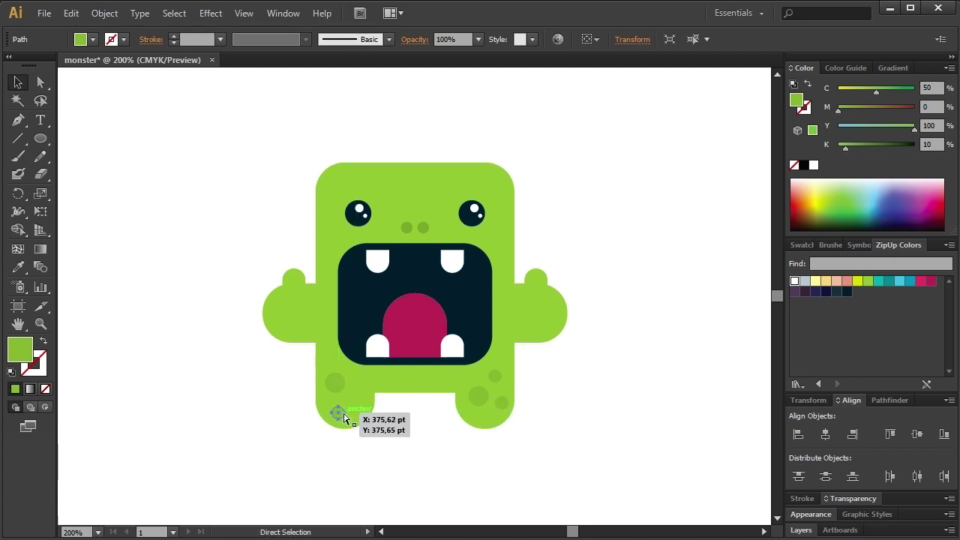
drag(345, 414, 359, 390)
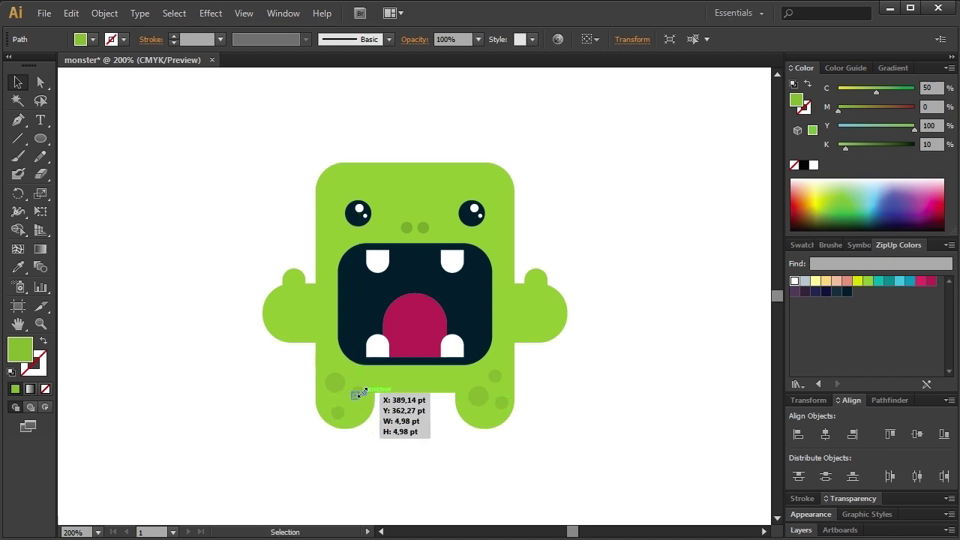
click(423, 457)
mouse_move(359, 419)
mouse_down()
mouse_move(488, 424)
mouse_move(488, 413)
mouse_move(451, 383)
mouse_move(381, 386)
mouse_move(398, 386)
mouse_move(417, 298)
mouse_move(423, 368)
mouse_up()
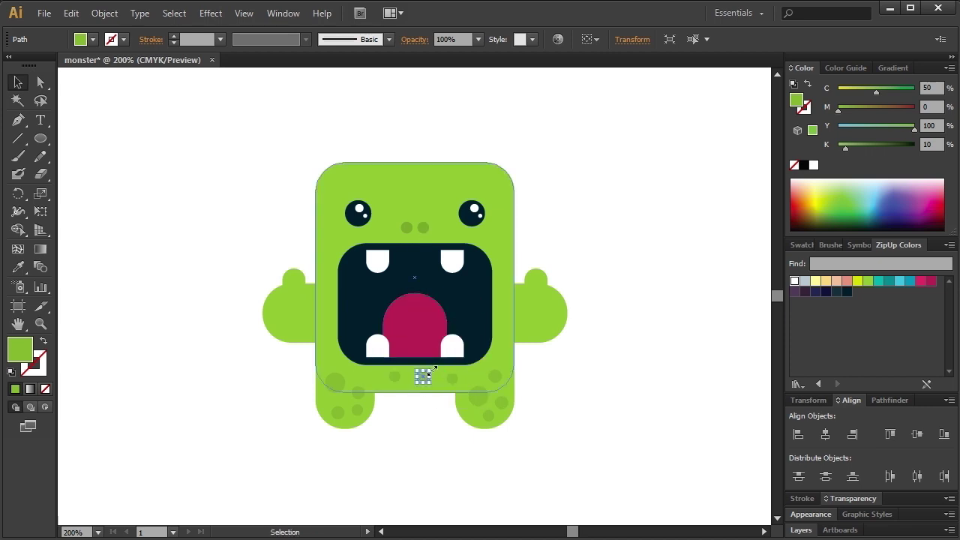
drag(428, 375, 378, 377)
click(429, 418)
click(480, 454)
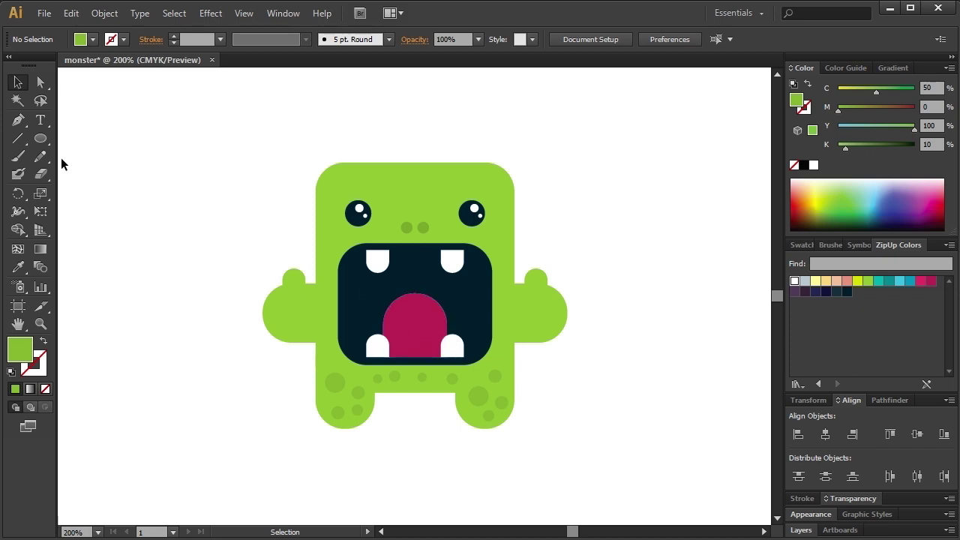
Draw a thin rounded bar down the tongue's centre filled dark magenta
drag(41, 138, 83, 155)
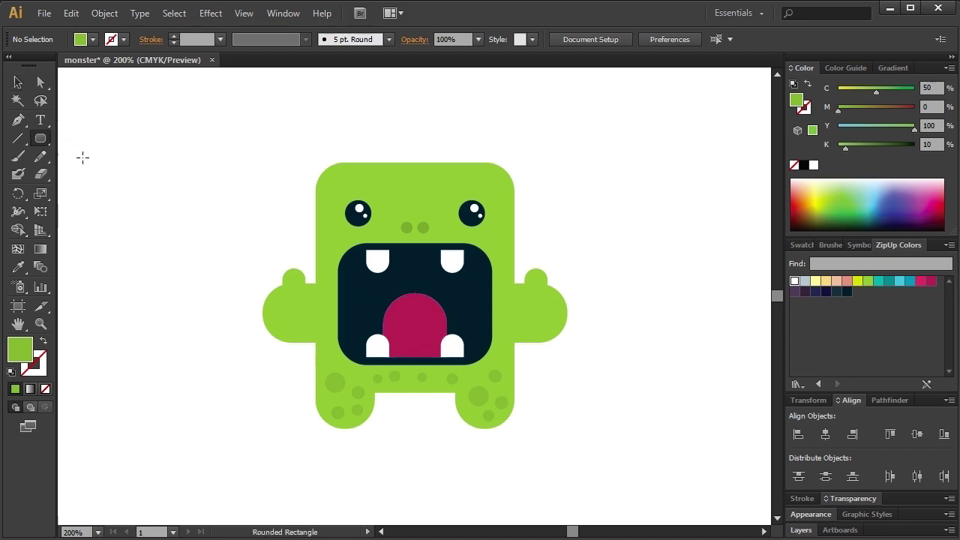
drag(412, 303, 418, 364)
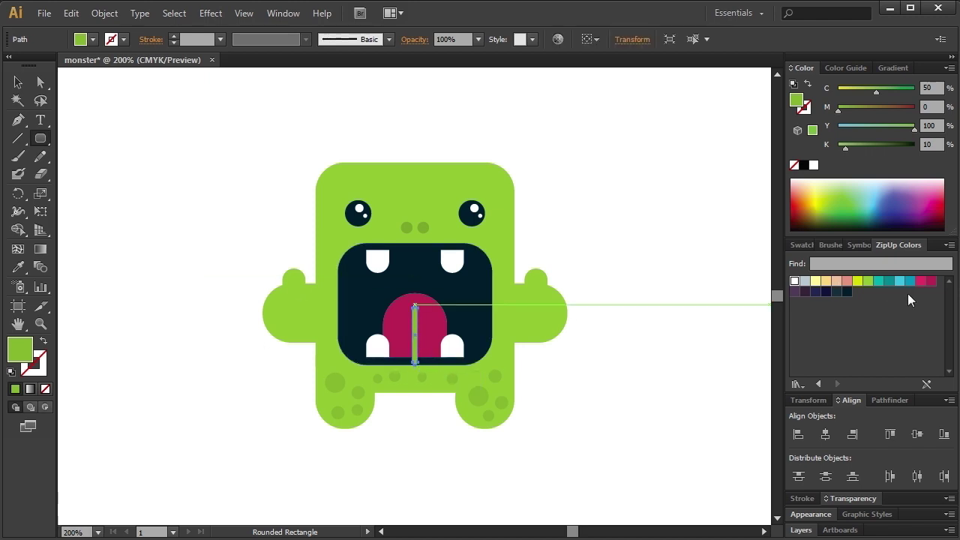
click(931, 282)
drag(864, 147, 876, 147)
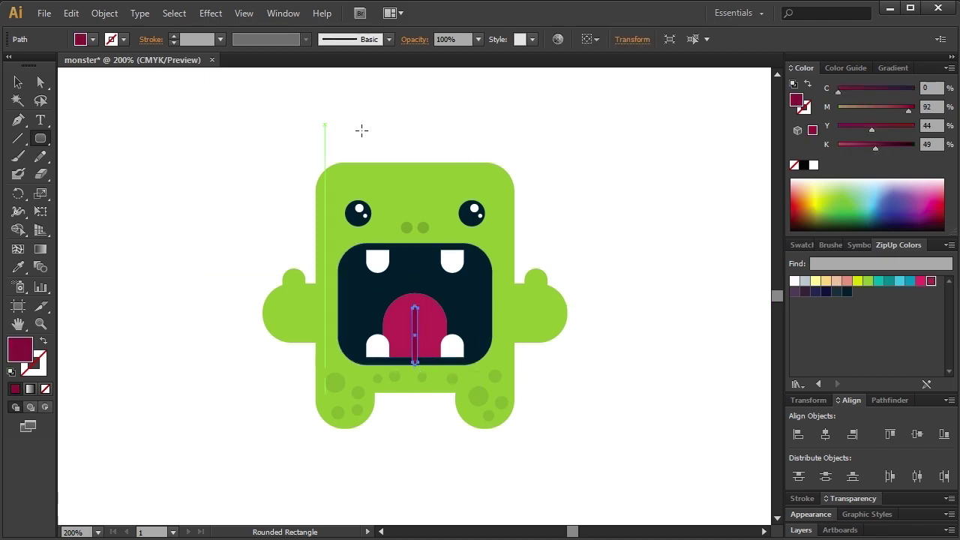
click(18, 82)
click(153, 161)
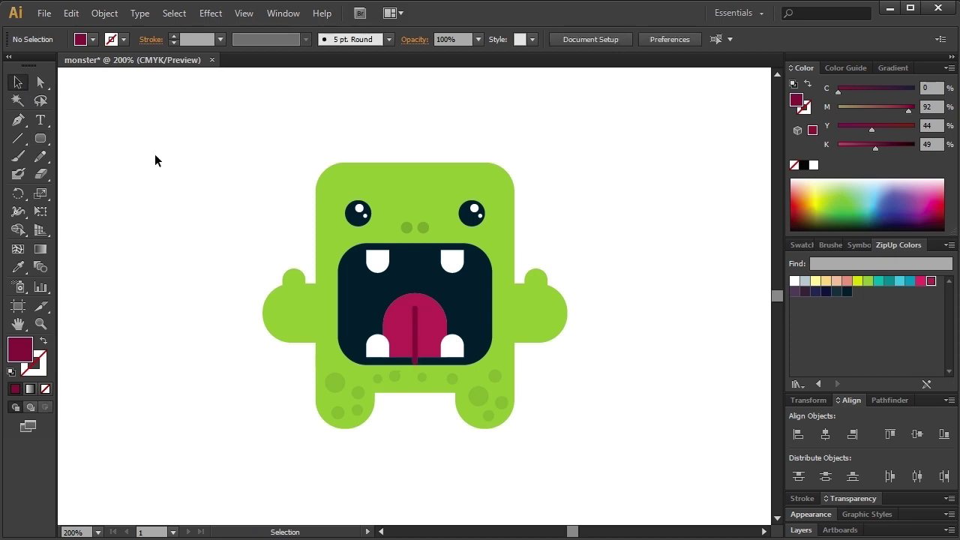
Trim the line at the tongue's bottom edge using a rectangle, Pathfinder Divide and deleting the excess
drag(40, 138, 79, 136)
drag(406, 358, 447, 393)
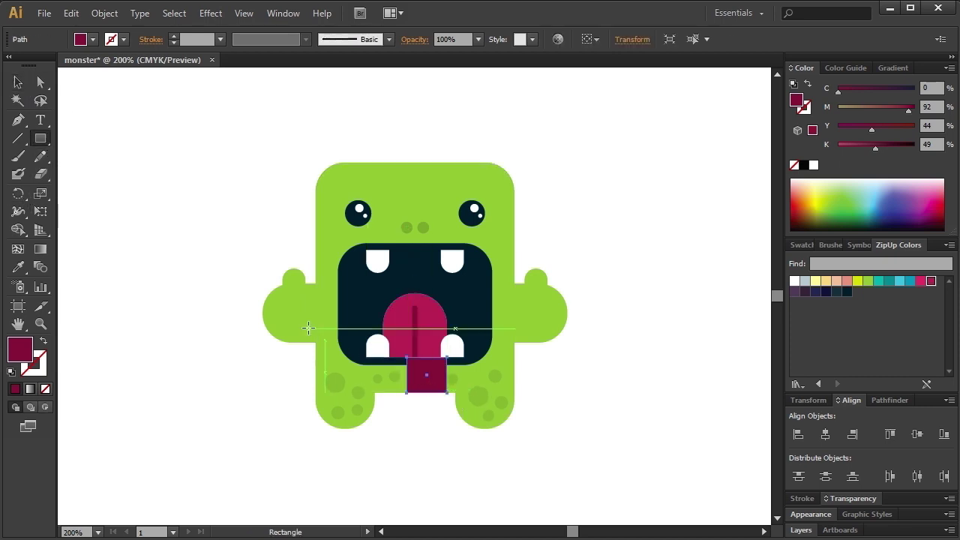
click(18, 82)
shift+click(426, 336)
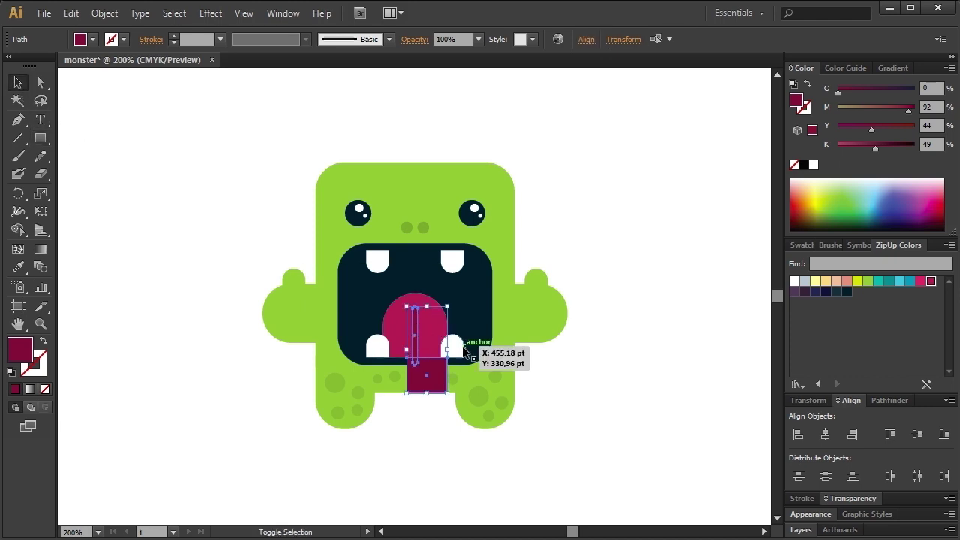
click(889, 400)
click(801, 477)
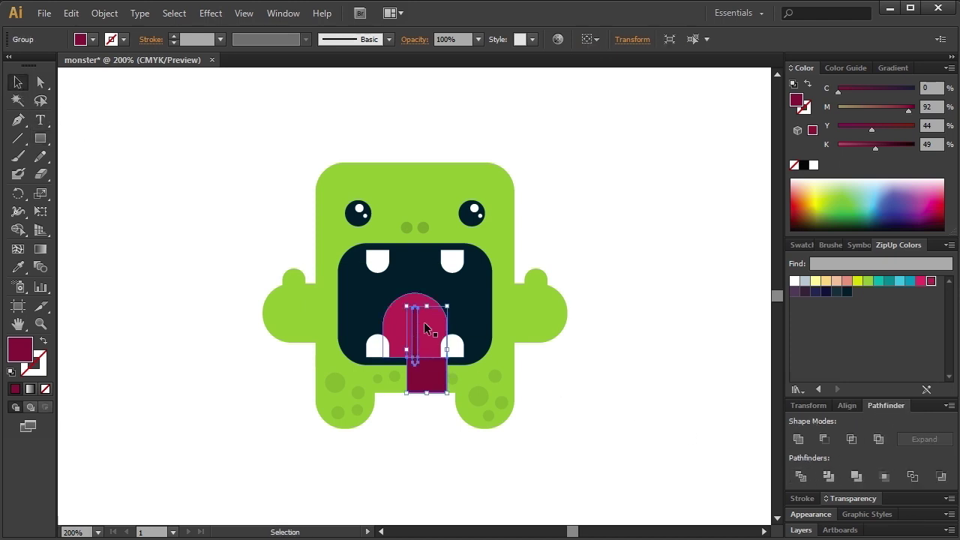
right_click(409, 325)
click(438, 406)
shift+click(416, 325)
key(Delete)
Group the body, legs and spots and send the group behind the face features
click(472, 212)
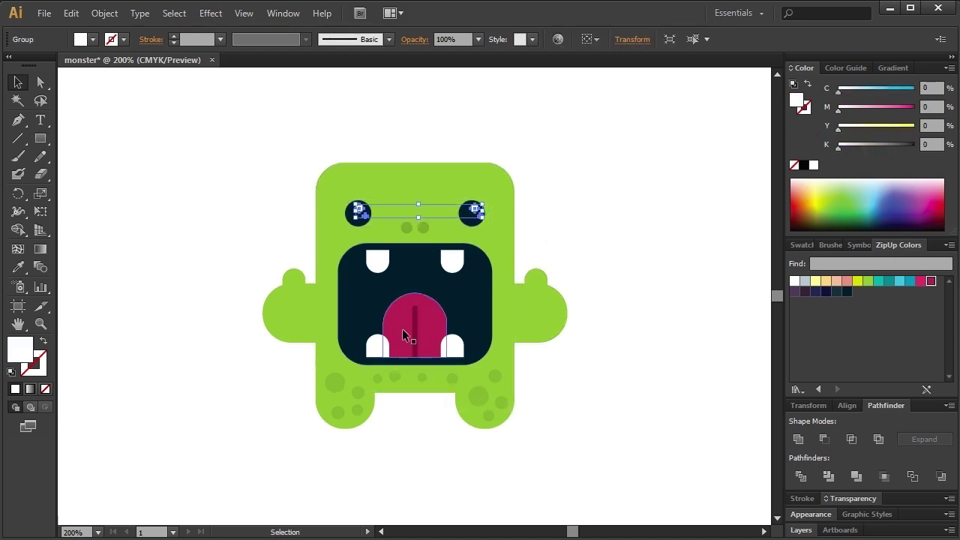
drag(586, 452, 304, 373)
key(ctrl+g)
right_click(474, 384)
mouse_move(511, 509)
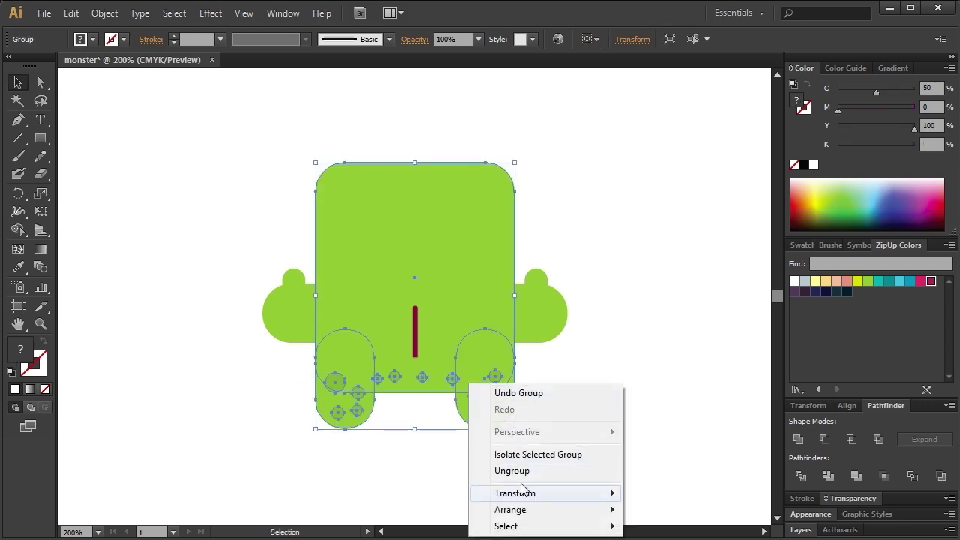
click(675, 539)
Select all monster parts to check alignment options, then select the body shape
drag(629, 172, 255, 435)
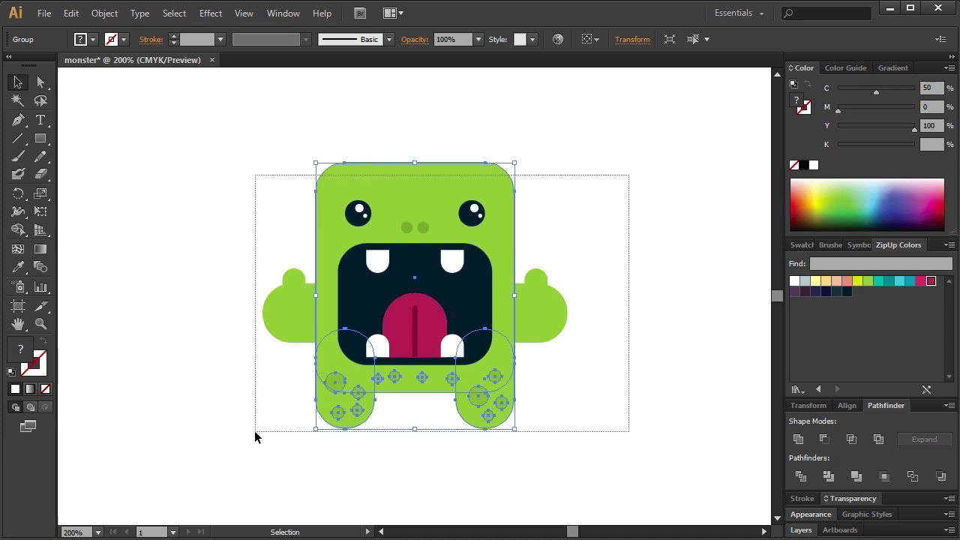
click(847, 405)
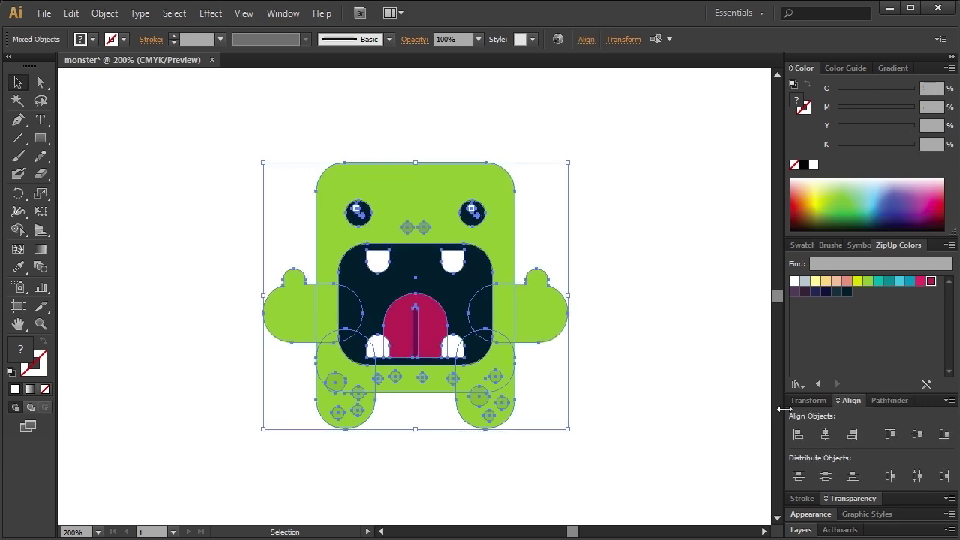
click(652, 351)
right_click(624, 228)
click(585, 187)
click(419, 190)
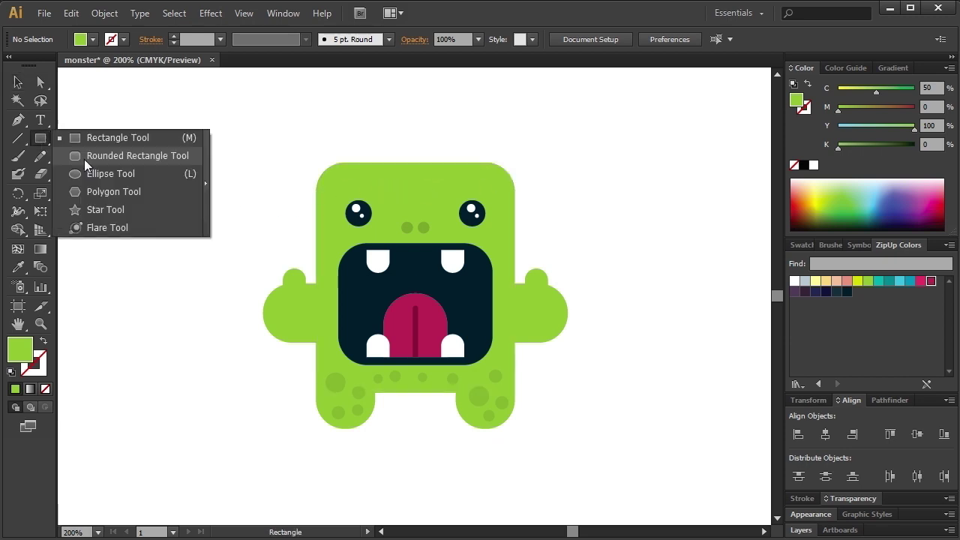
Draw a round ear left of the head with a smaller inner circle in the nose's darker green
drag(43, 145, 129, 154)
drag(245, 201, 282, 238)
click(18, 82)
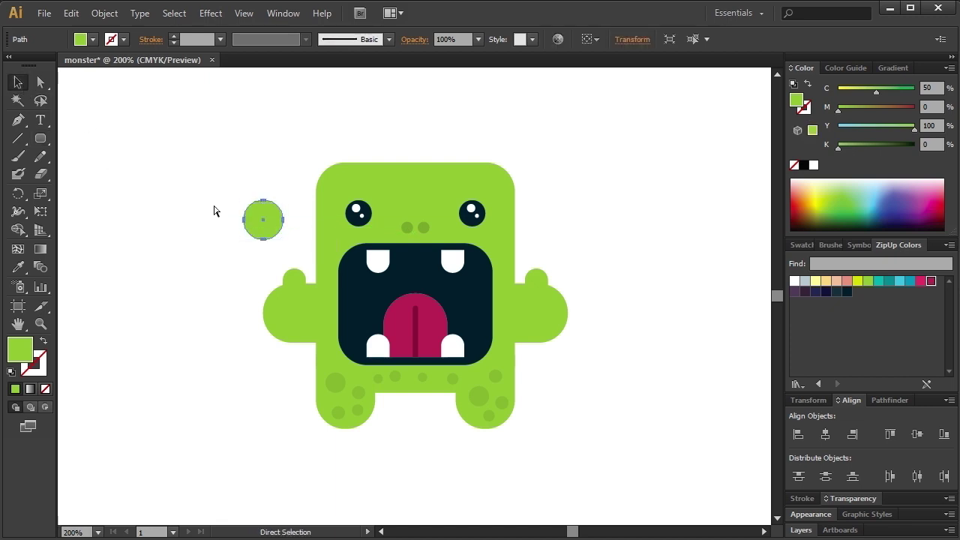
drag(280, 203, 273, 210)
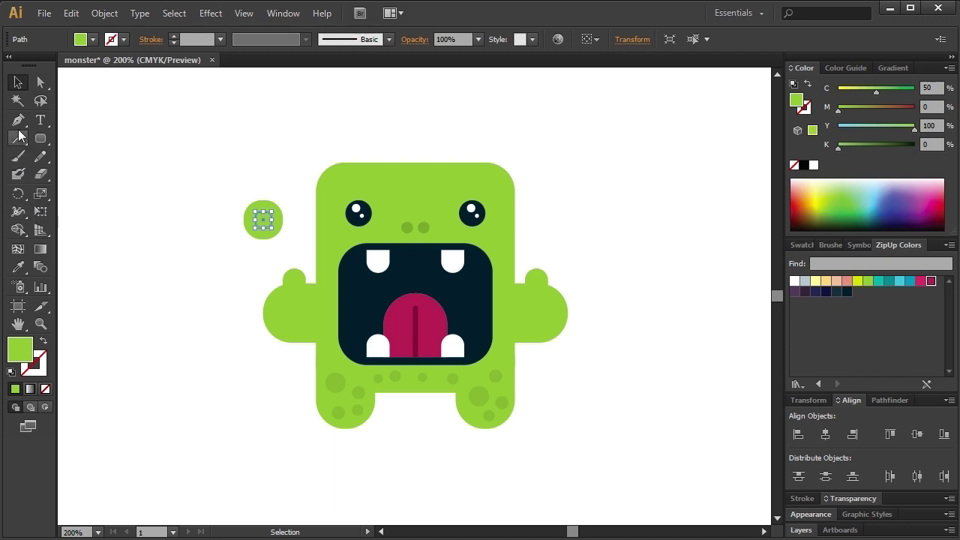
click(18, 266)
click(422, 228)
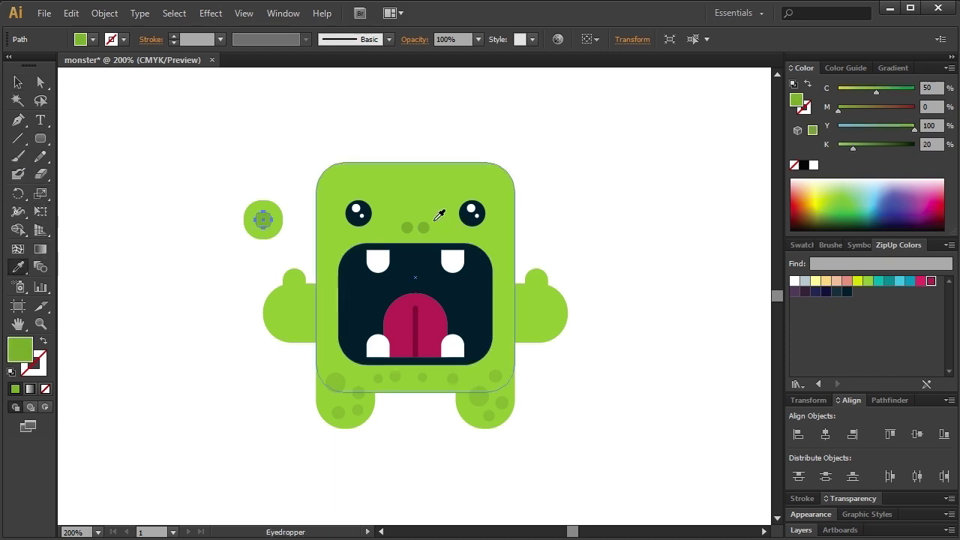
click(18, 82)
Send the ear behind everything and nudge it against the side of the head
shift+click(276, 225)
right_click(273, 229)
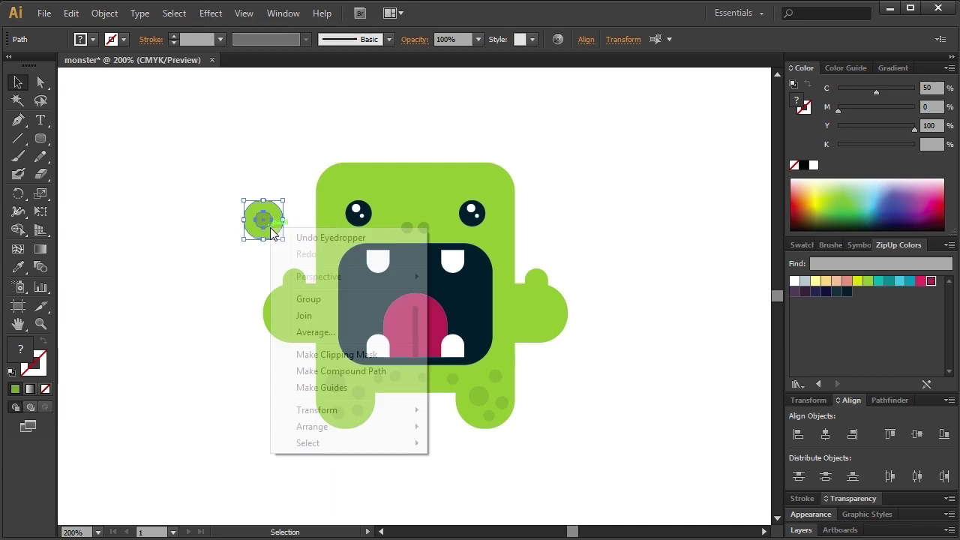
click(475, 476)
key(Right)
key(Right)
key(Right)
key(Right)
key(Right)
key(Right)
key(Right)
key(Right)
key(Right)
key(Down)
key(Down)
key(Down)
key(Down)
key(Down)
key(Down)
click(182, 242)
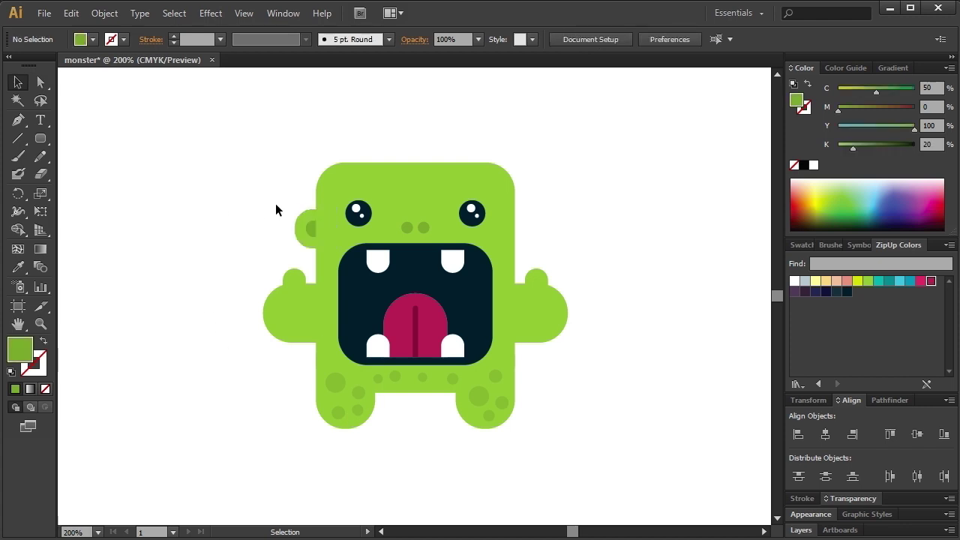
Copy the left ear straight across to the right side of the head
drag(312, 246, 513, 238)
key(v)
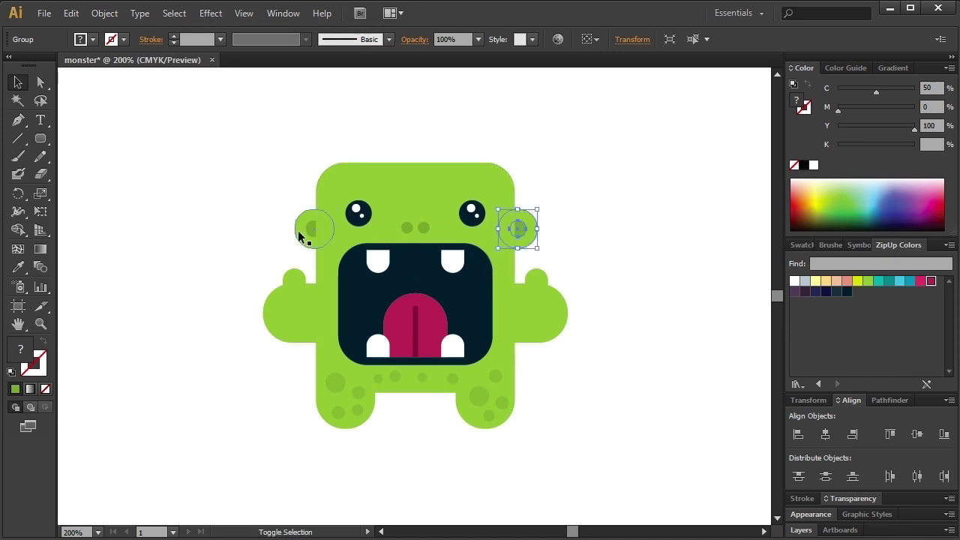
shift+click(309, 229)
drag(576, 170, 290, 431)
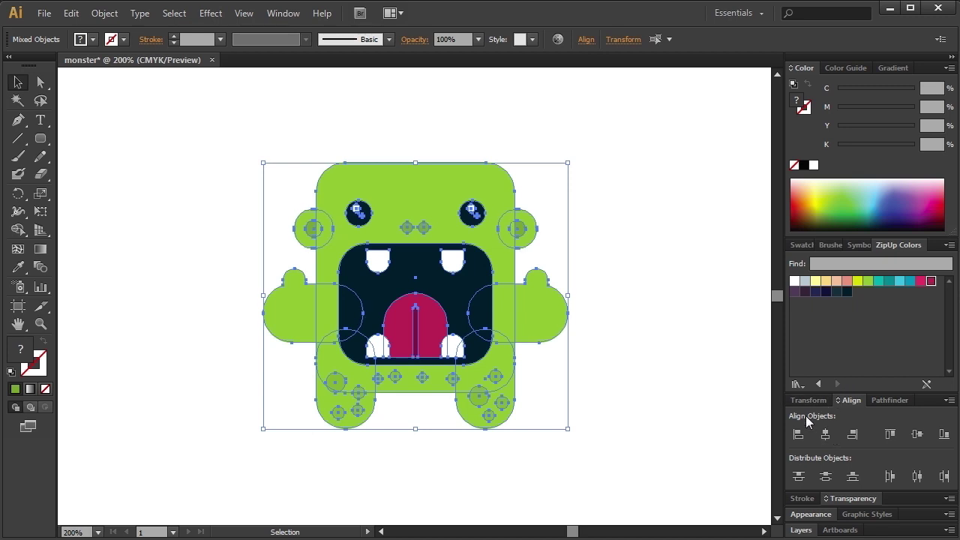
click(648, 211)
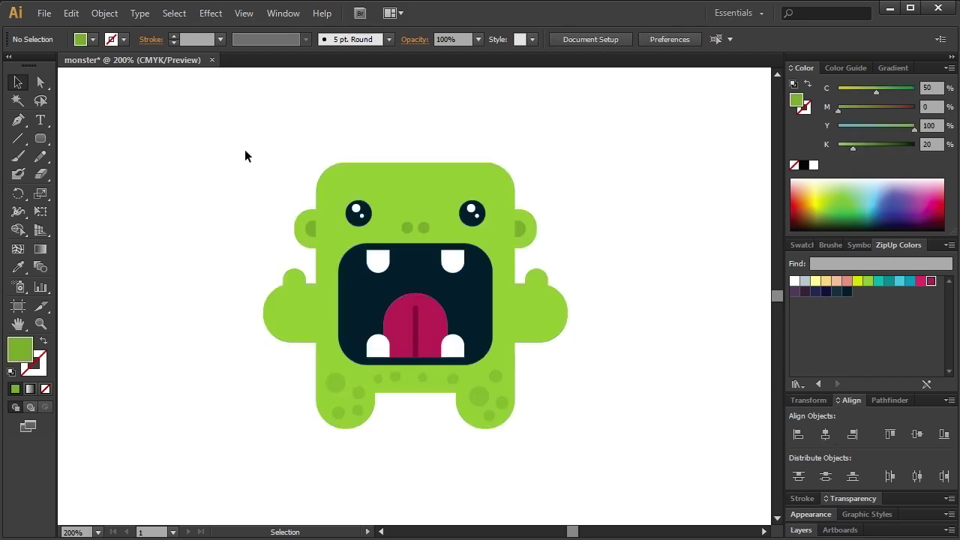
Move the whole monster about 4.74 pt right and 5.62 pt down
drag(253, 118, 563, 427)
drag(451, 305, 458, 315)
click(650, 219)
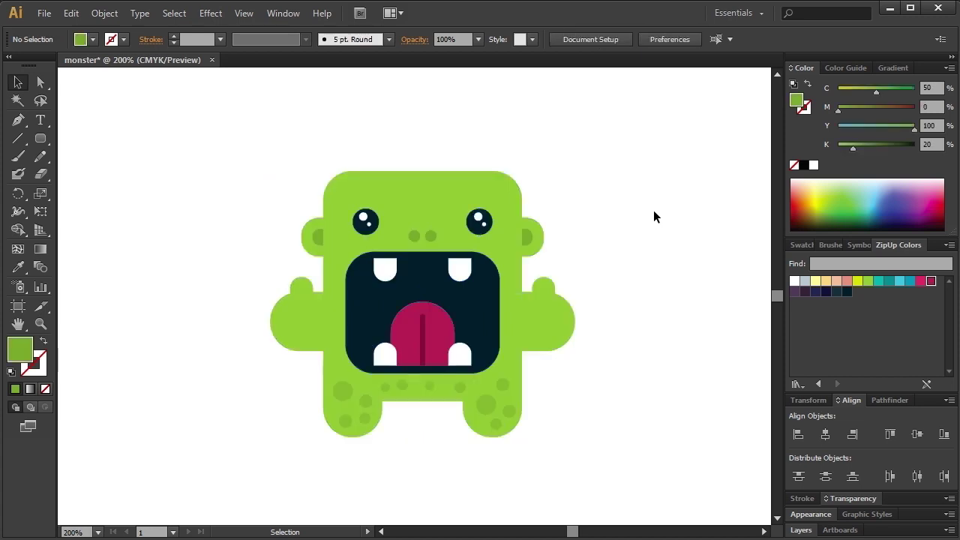